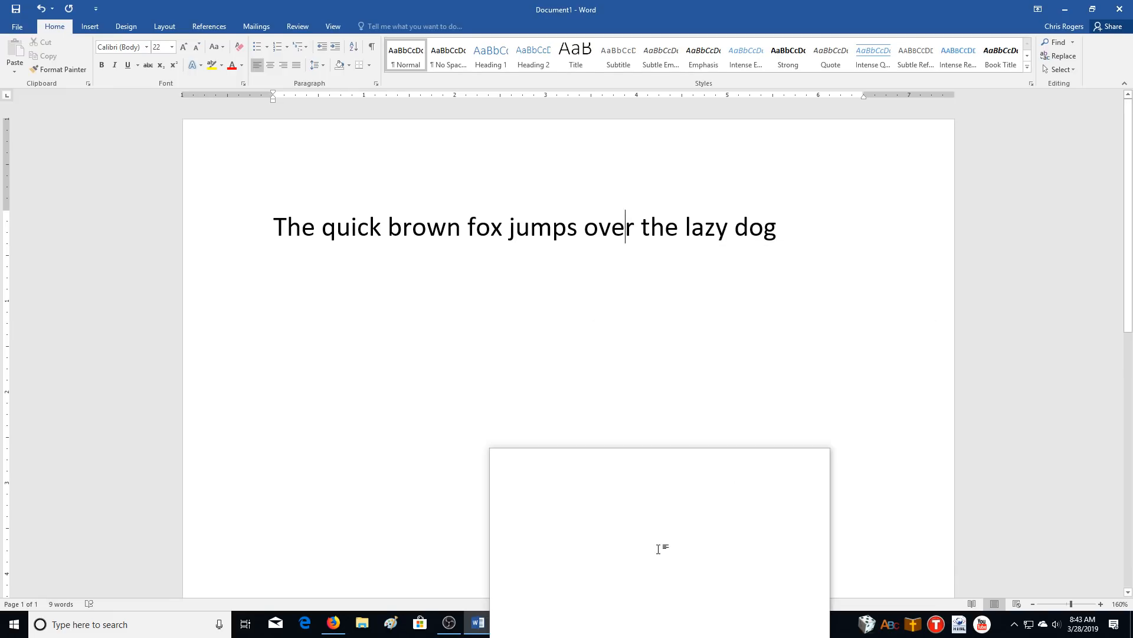
View the pub08 Word document from File Explorer's recent files and close it.
click(565, 622)
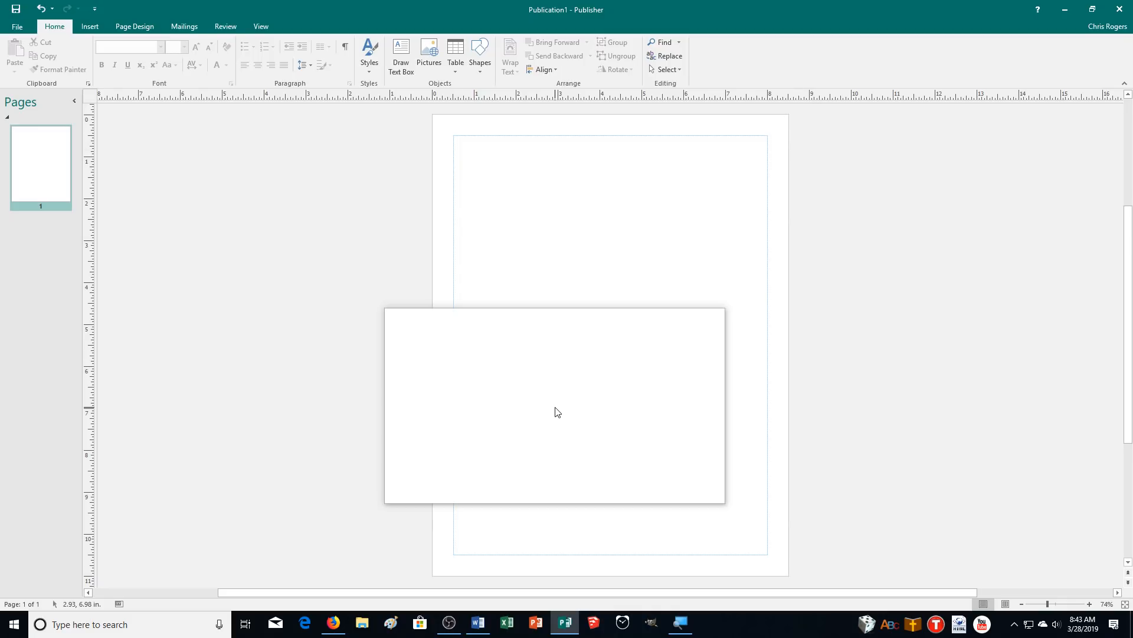
drag(558, 411, 544, 330)
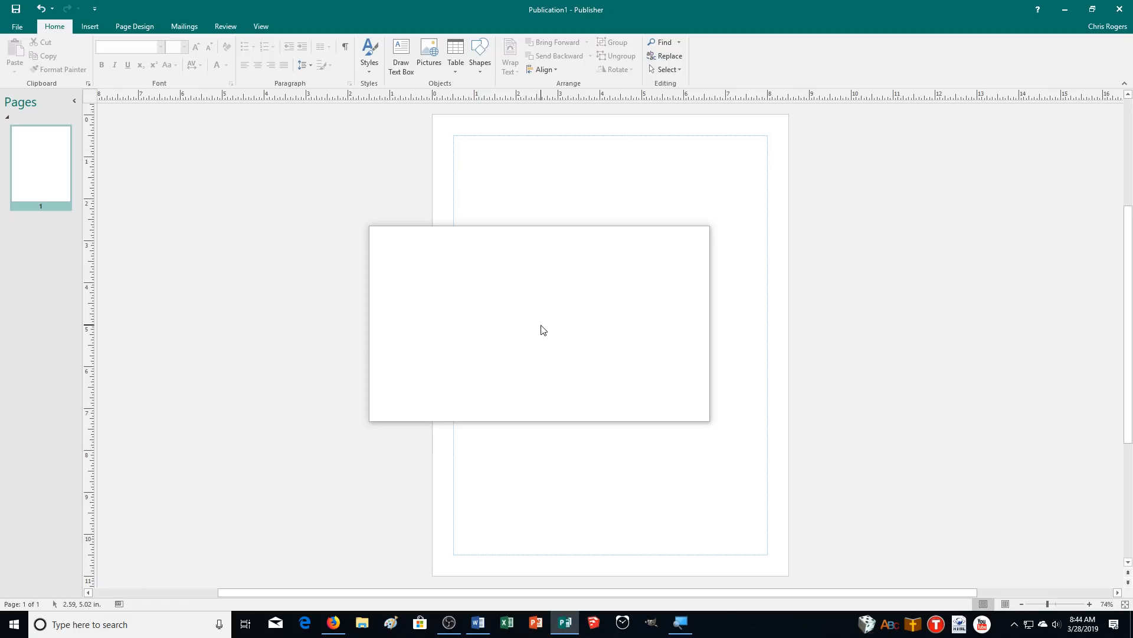
drag(544, 330, 699, 339)
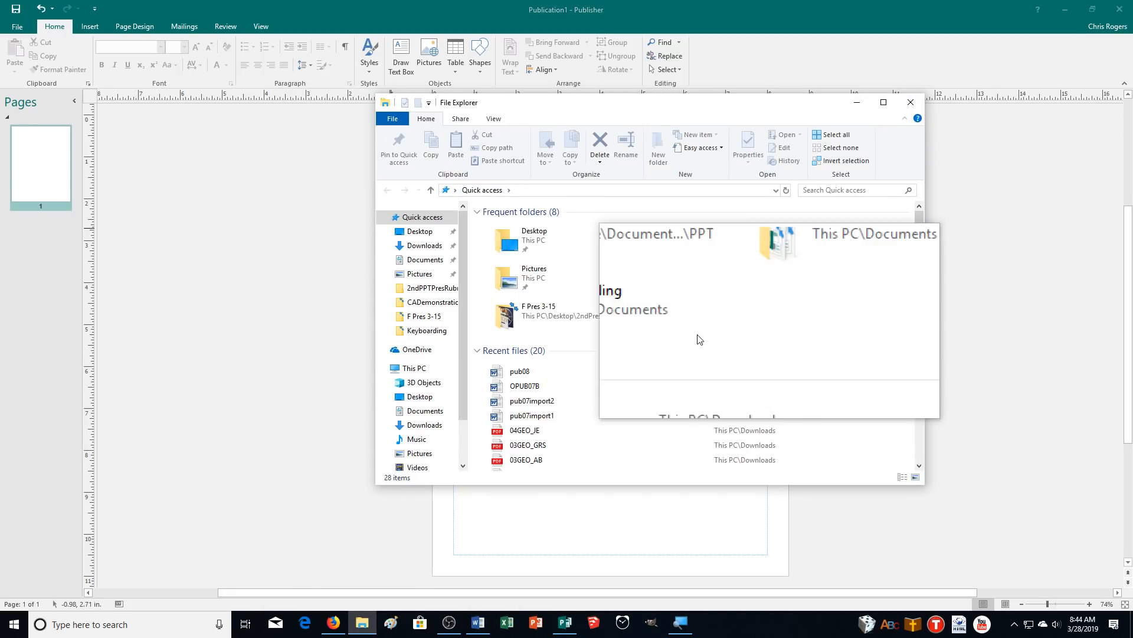
double_click(554, 380)
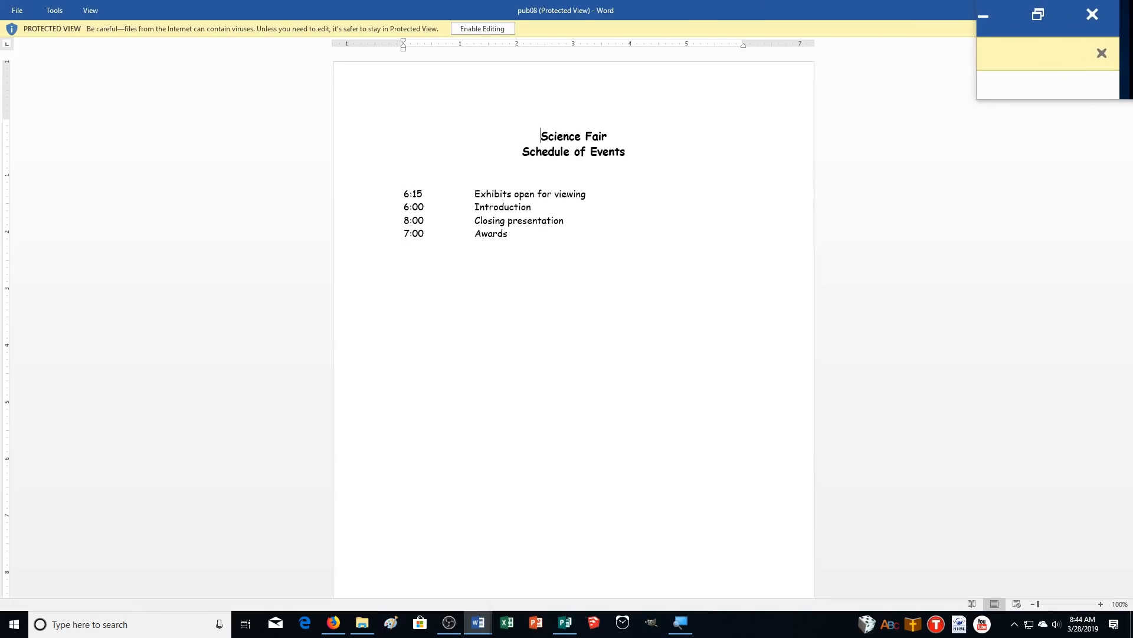
click(1117, 10)
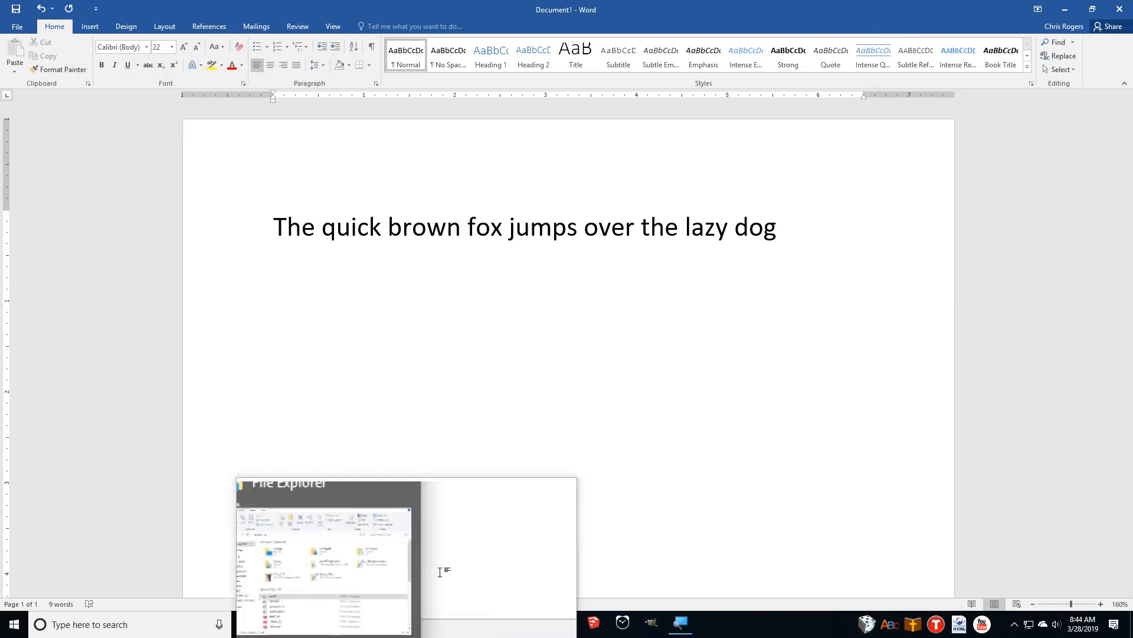
Switch to Publisher and insert the text of the pub08 Word file into the blank publication.
click(567, 625)
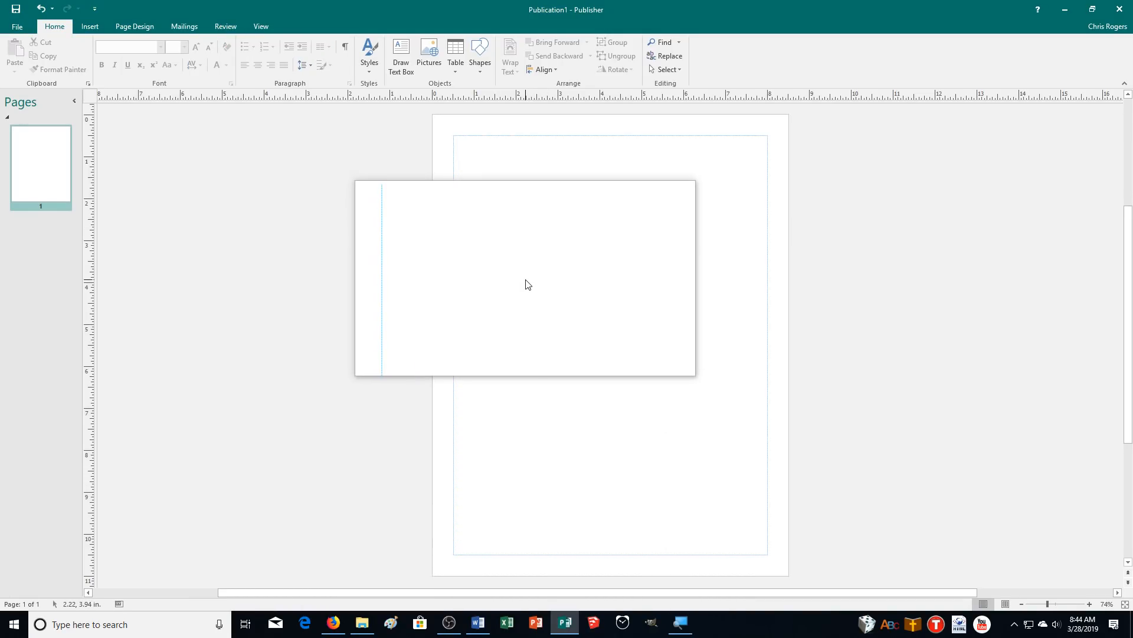
click(92, 32)
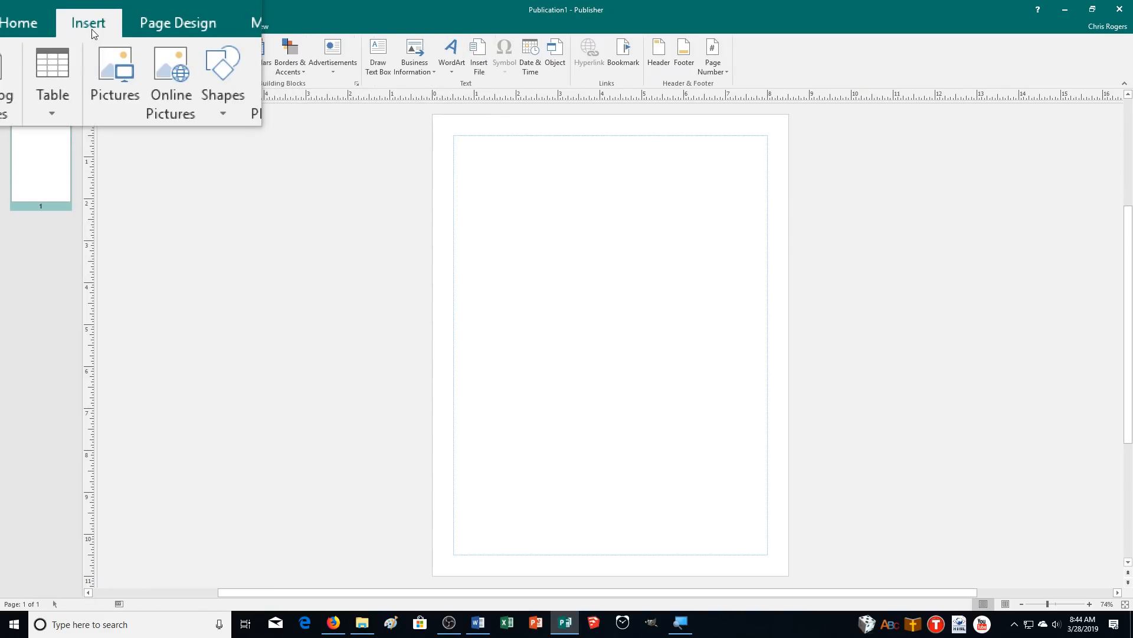
click(475, 58)
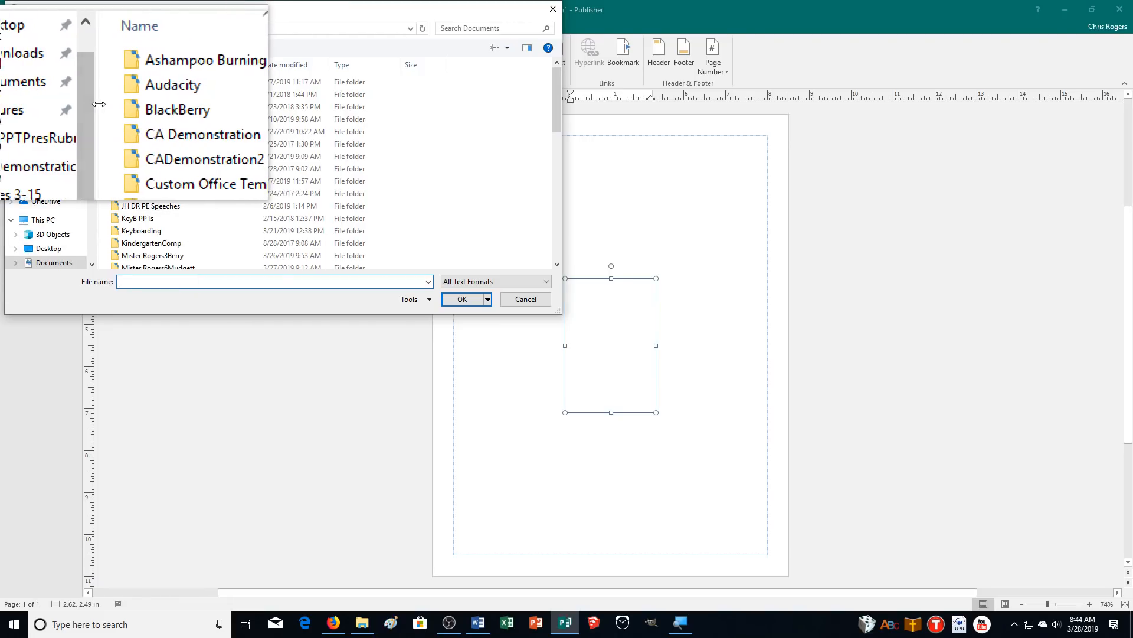
drag(94, 101, 86, 61)
click(29, 76)
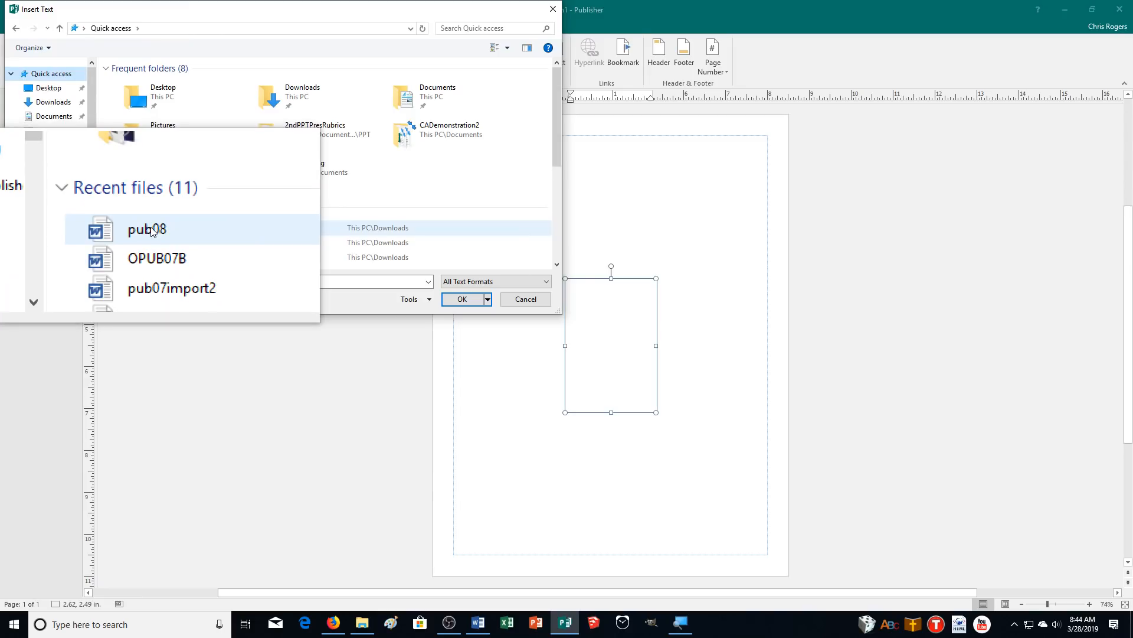
double_click(150, 228)
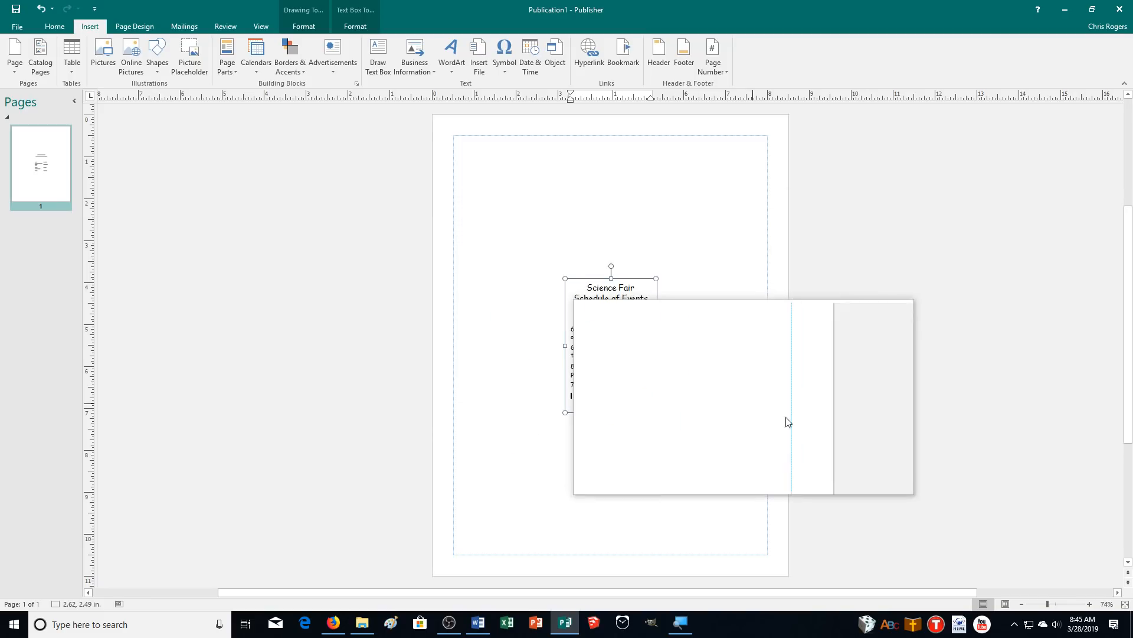
Examine the imported Science Fair schedule up close and how it sits on the page.
click(1086, 604)
click(1086, 604)
click(1087, 604)
click(1087, 604)
click(1086, 604)
click(1086, 604)
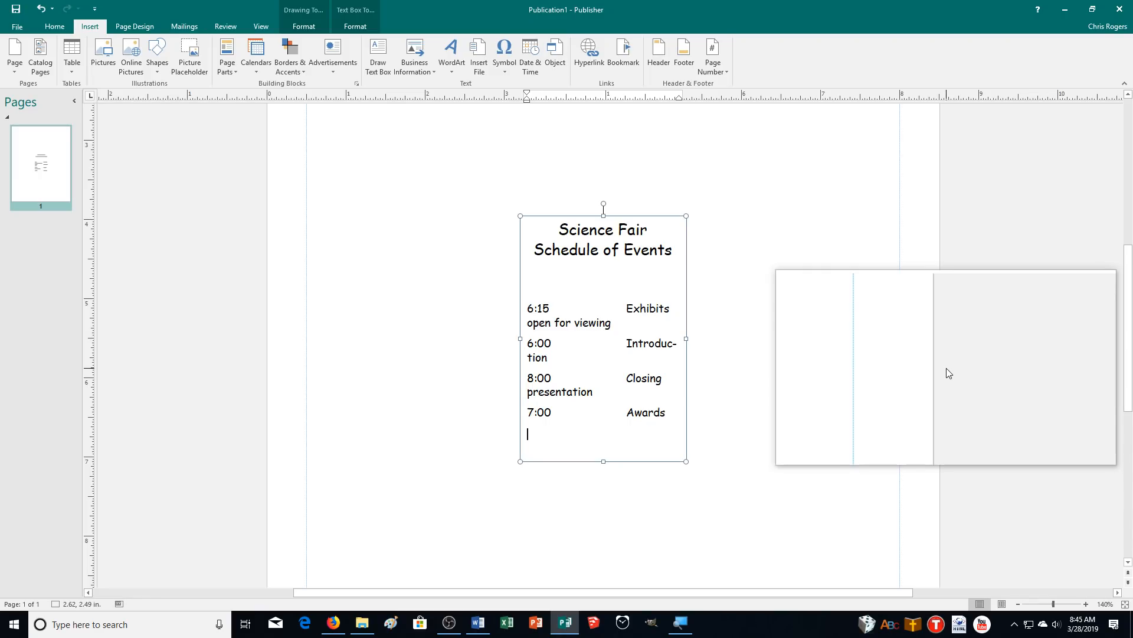
click(364, 352)
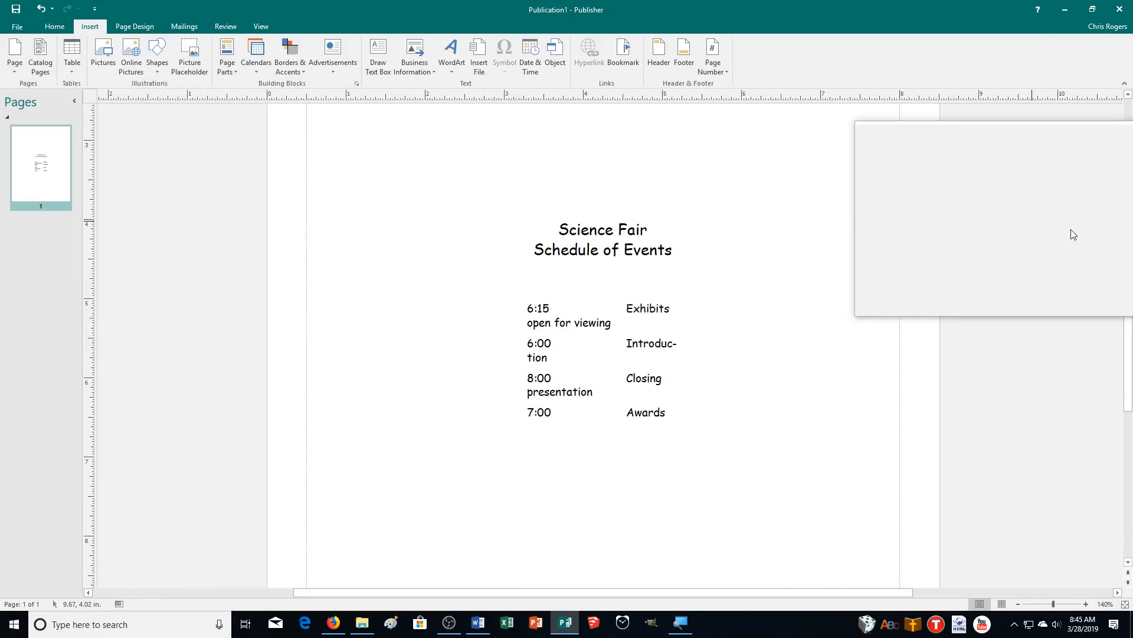
scroll(1115, 392, down, 5)
scroll(1116, 392, down, 2)
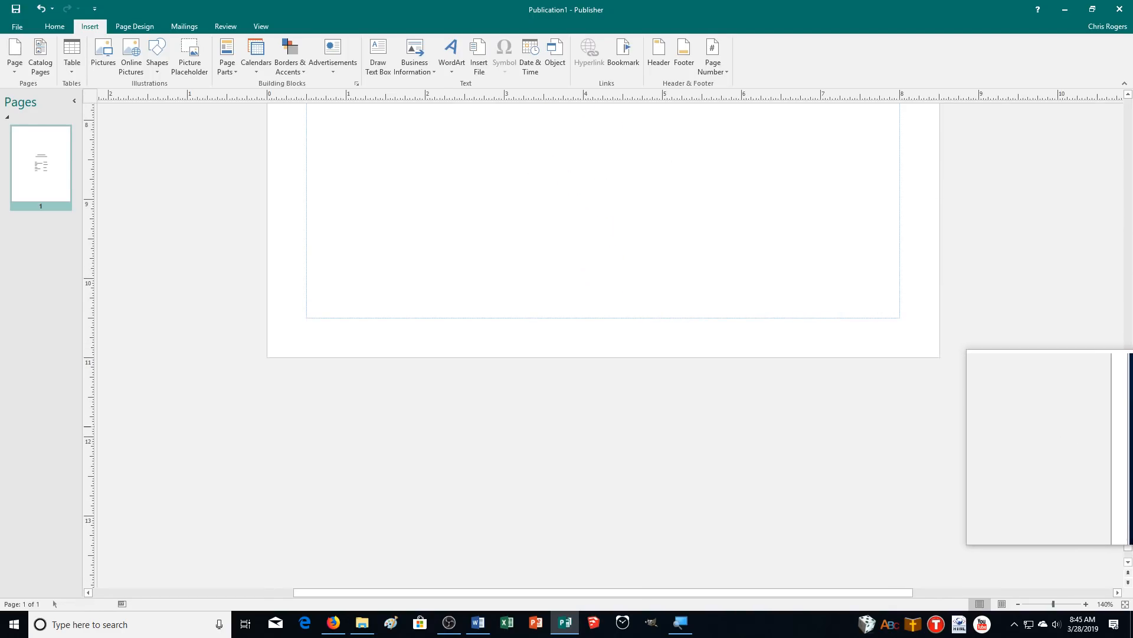
scroll(1114, 319, up, 8)
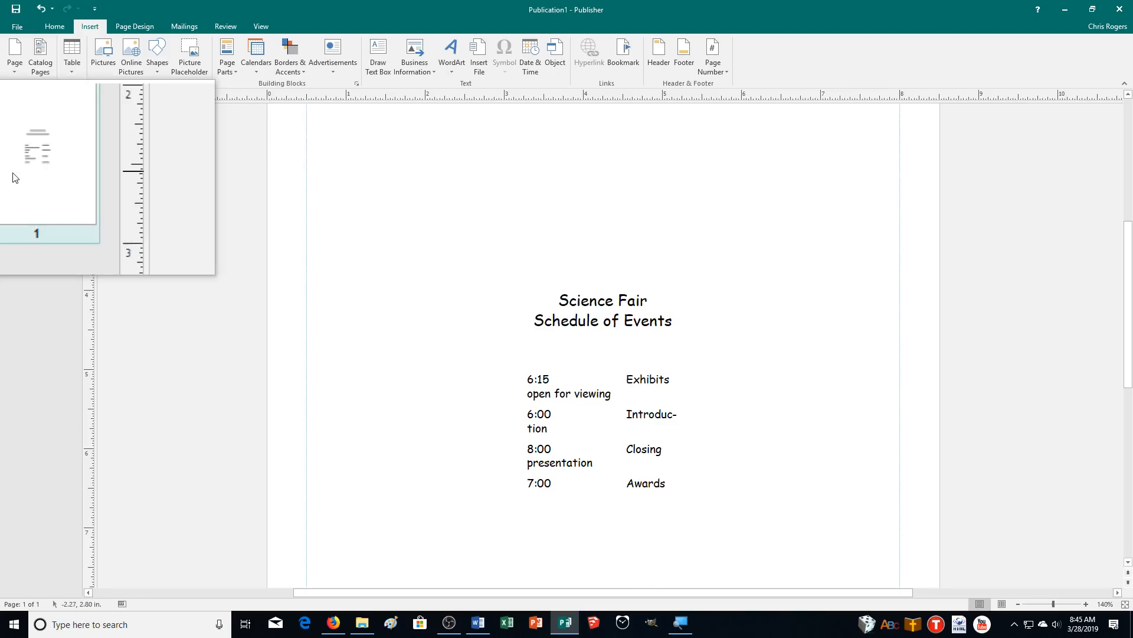
Insert four blank pages after page 1, and return to page 1.
right_click(36, 184)
click(6, 324)
click(10, 47)
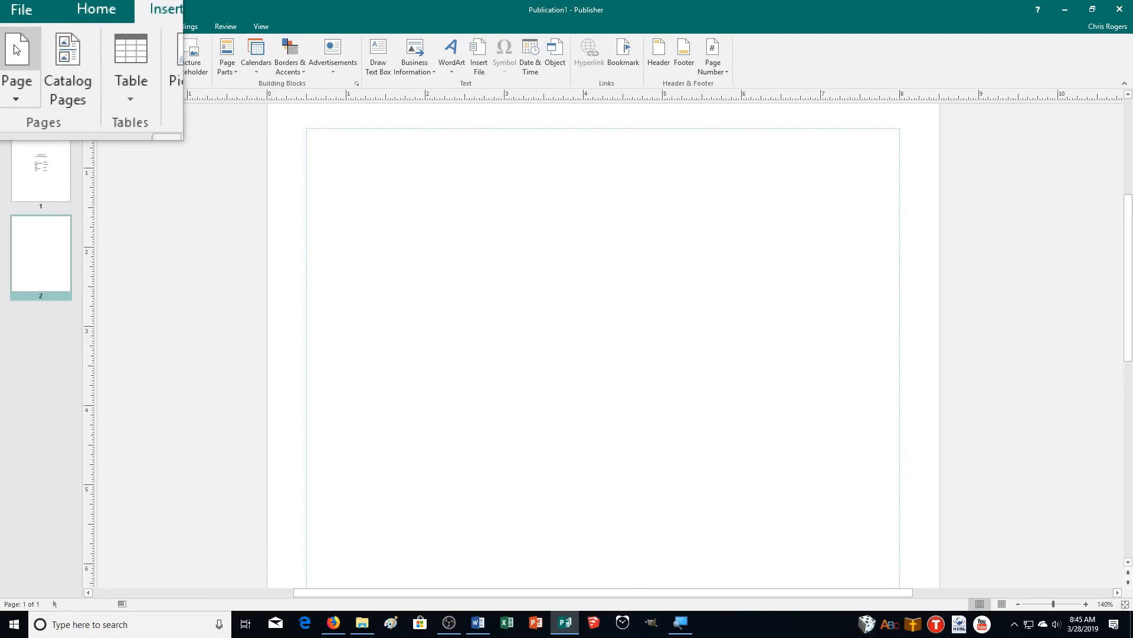
click(15, 47)
click(15, 48)
click(15, 47)
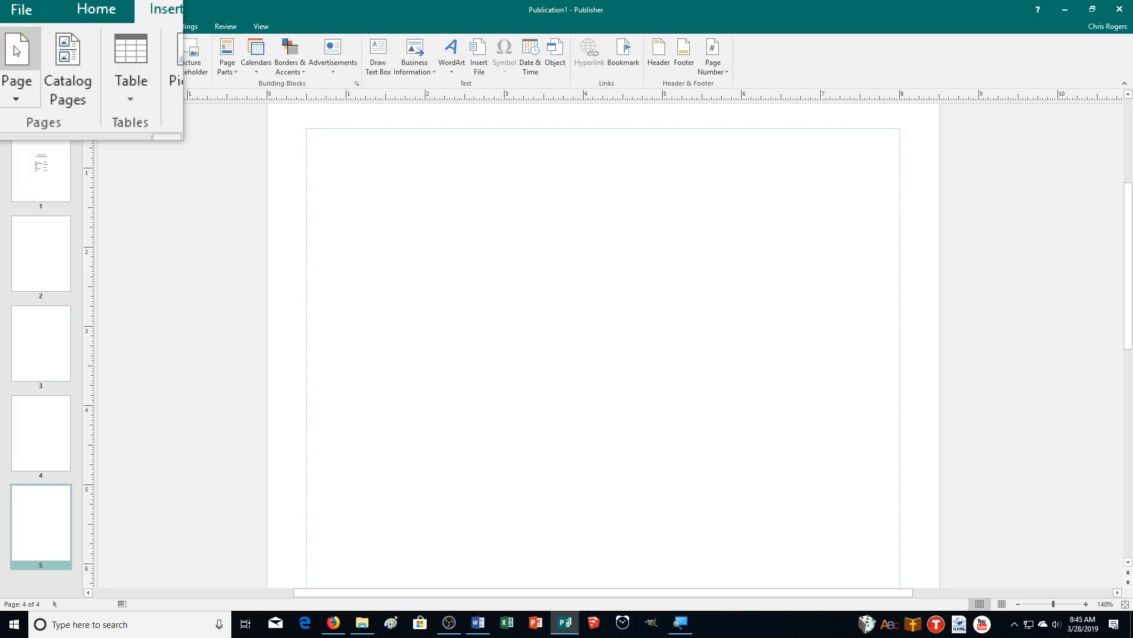
click(35, 177)
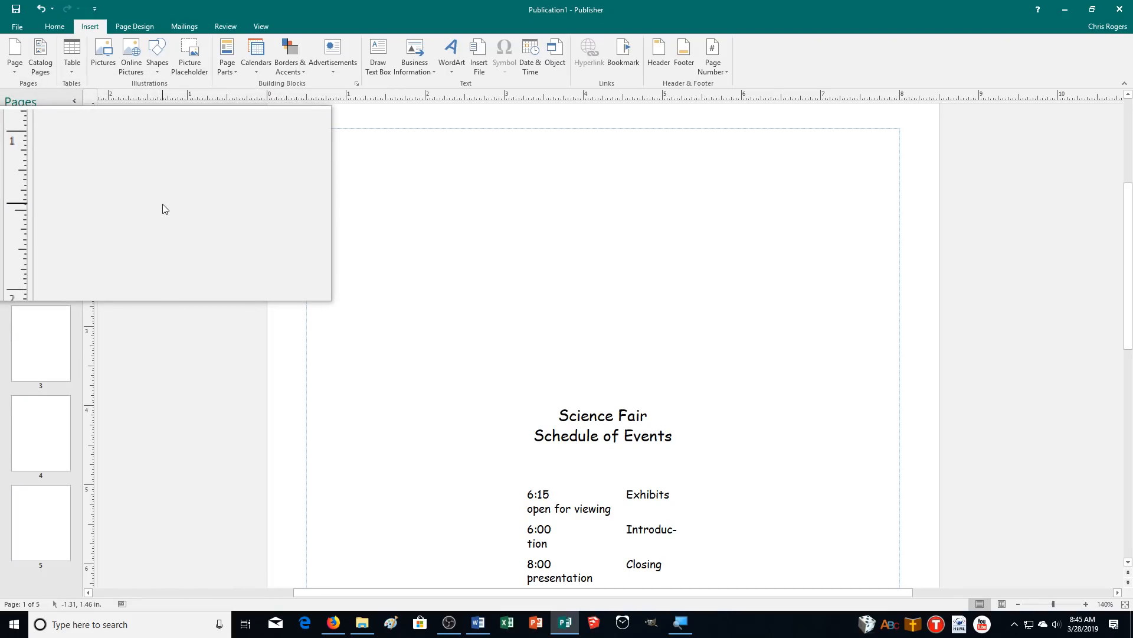
Close the publication without saving its changes.
click(17, 26)
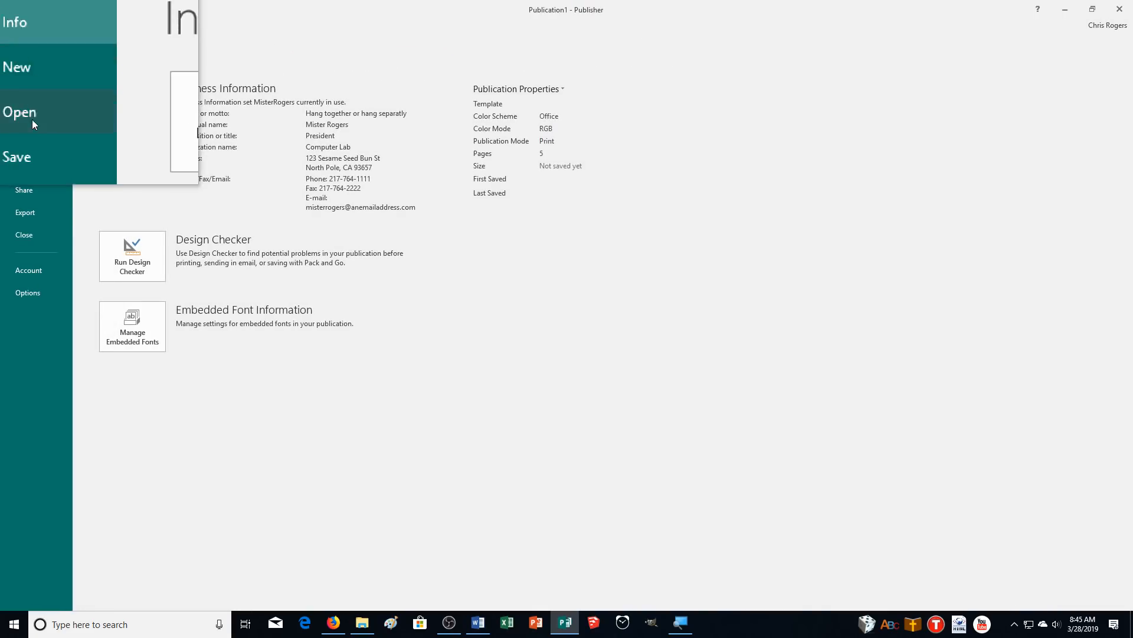
click(30, 235)
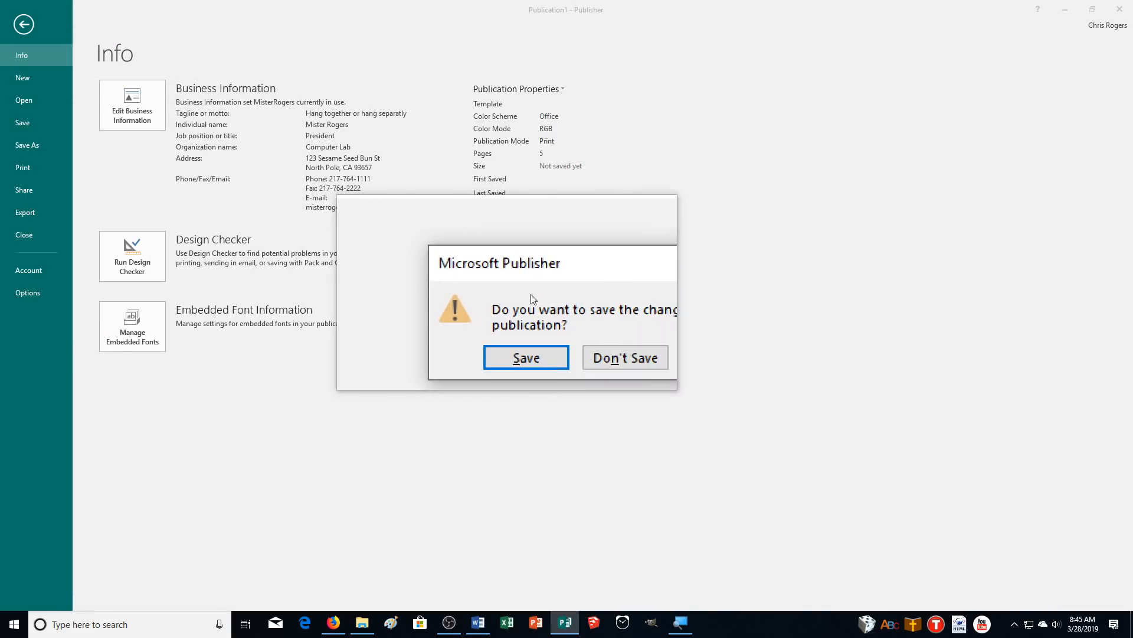
click(562, 326)
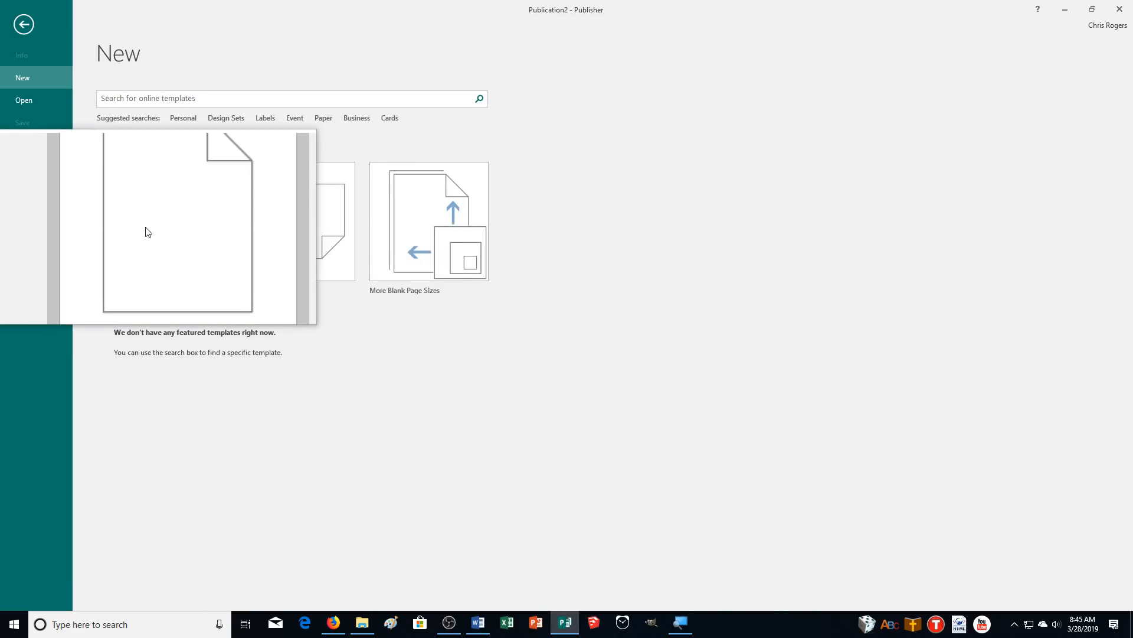
Look for the PUB07 publication among the recent files and in the Downloads folder.
click(24, 100)
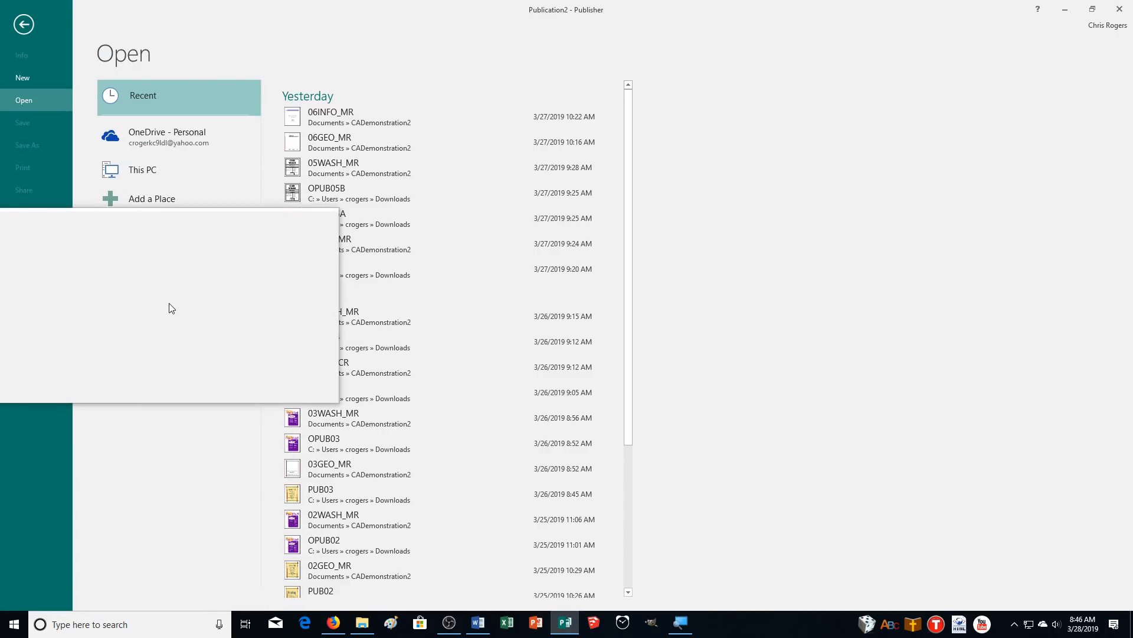
click(164, 236)
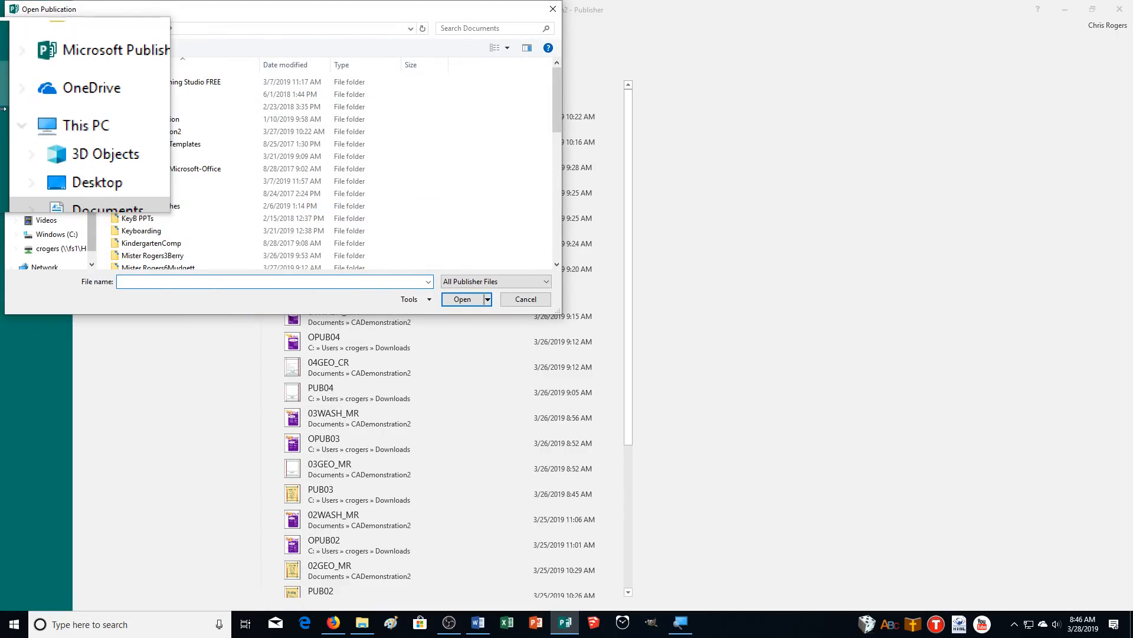
scroll(28, 127, up, 5)
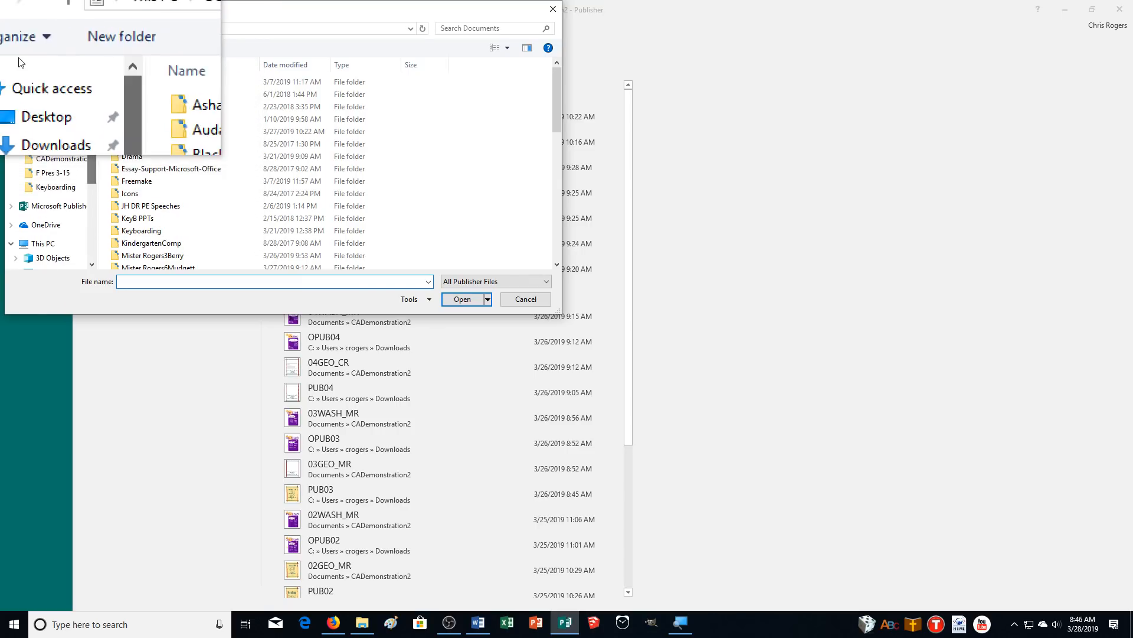
click(44, 73)
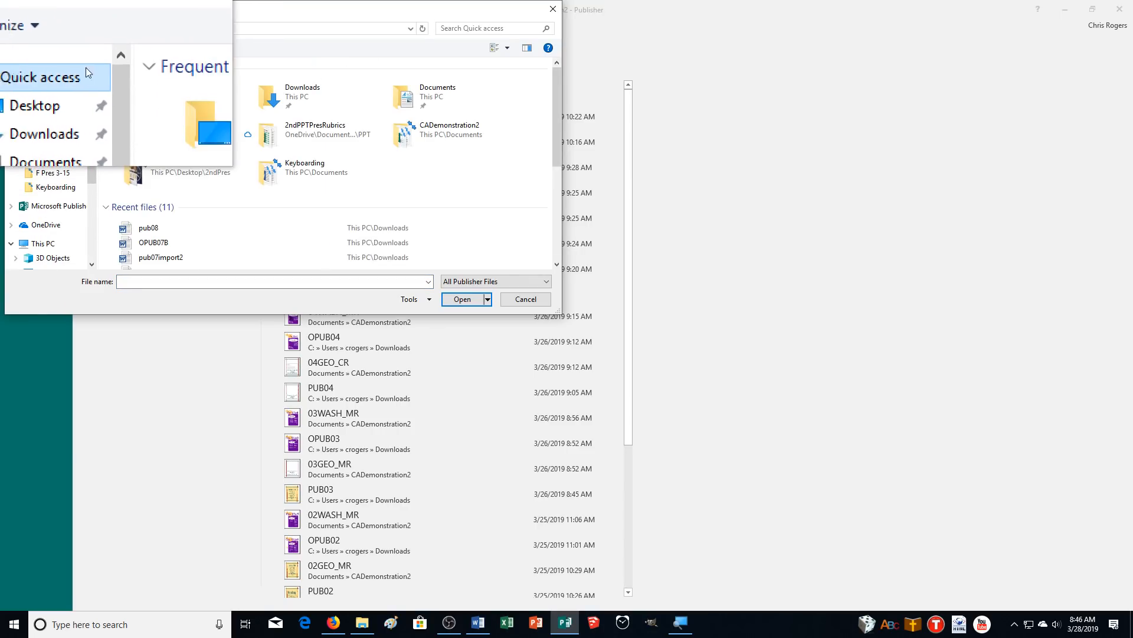
drag(557, 100, 559, 144)
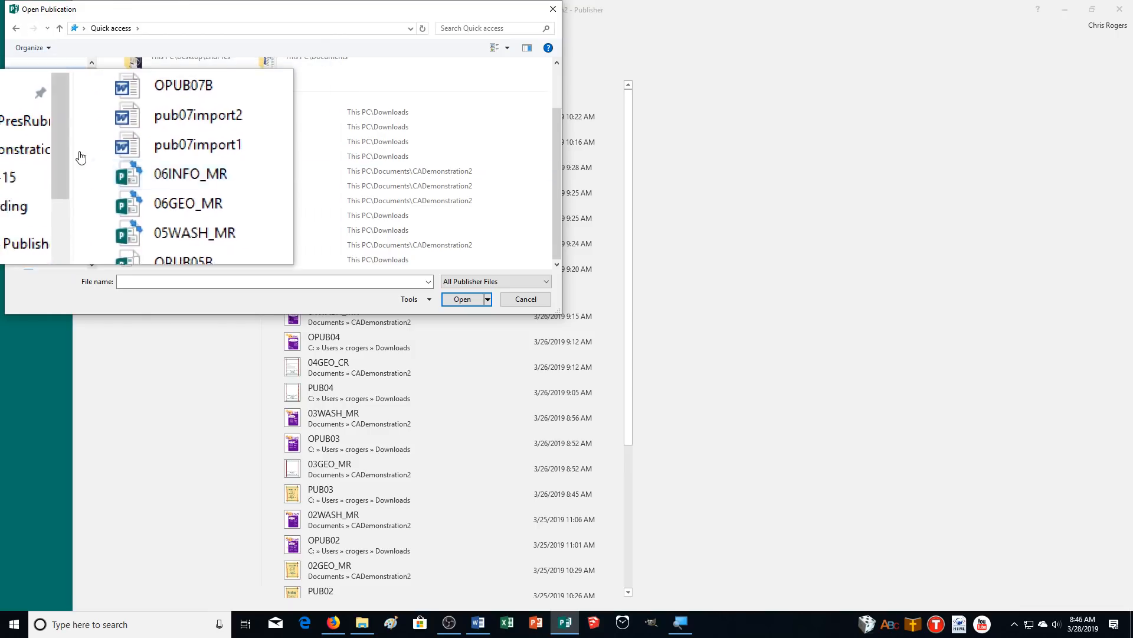
click(37, 100)
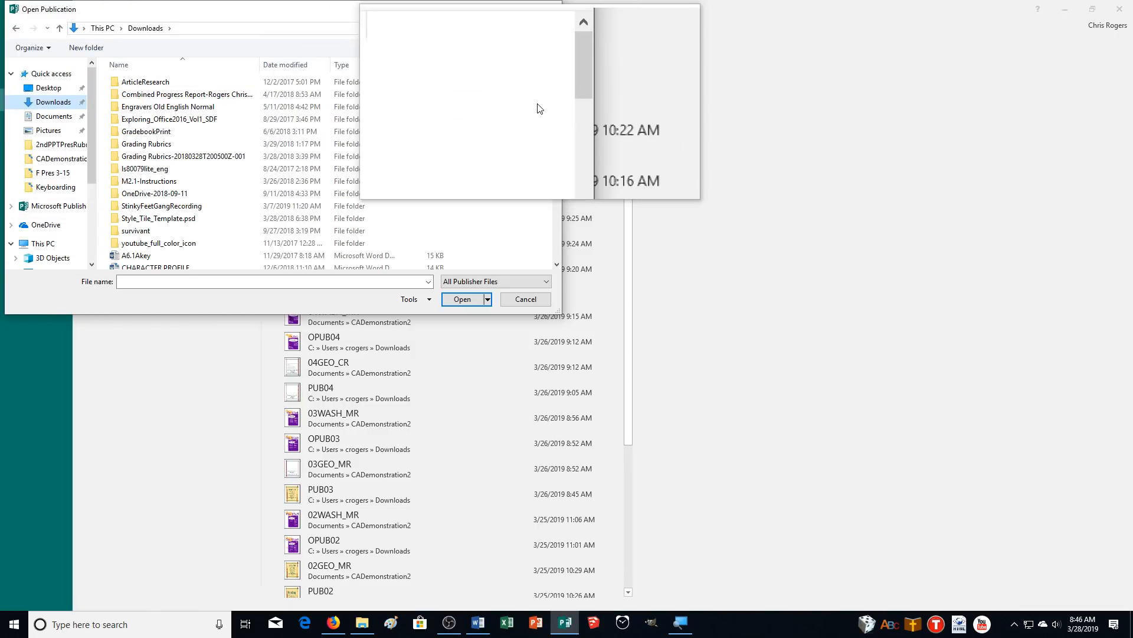
drag(556, 86, 521, 168)
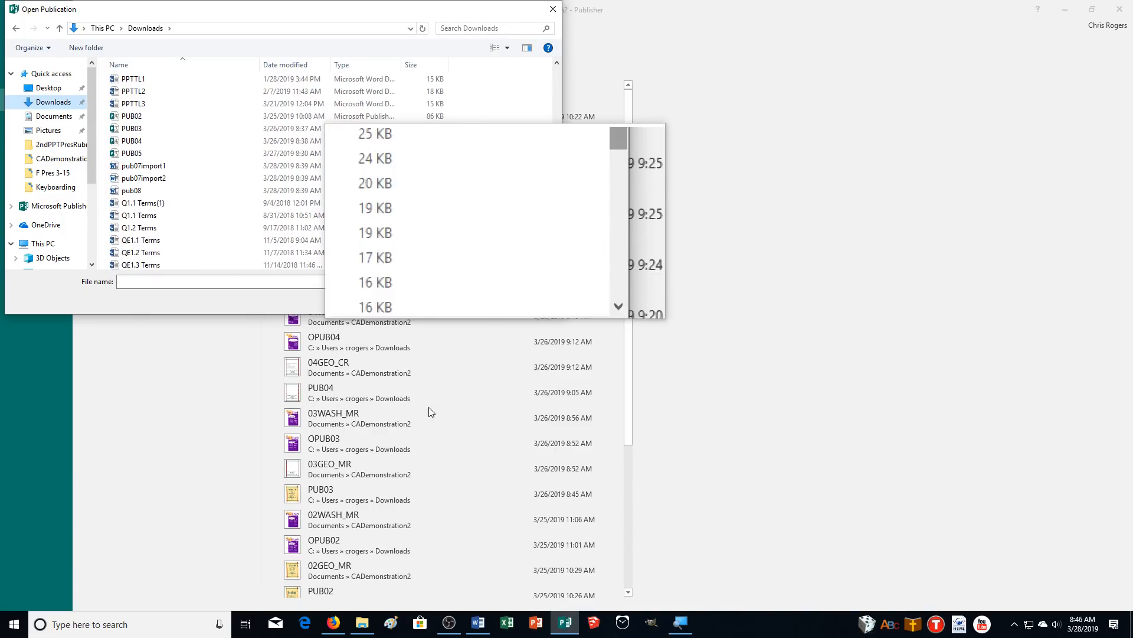
Switch to Firefox, save PUB07.pub from the CA-PBEx07 assignment's homework files, and open the downloaded file in Publisher.
click(332, 621)
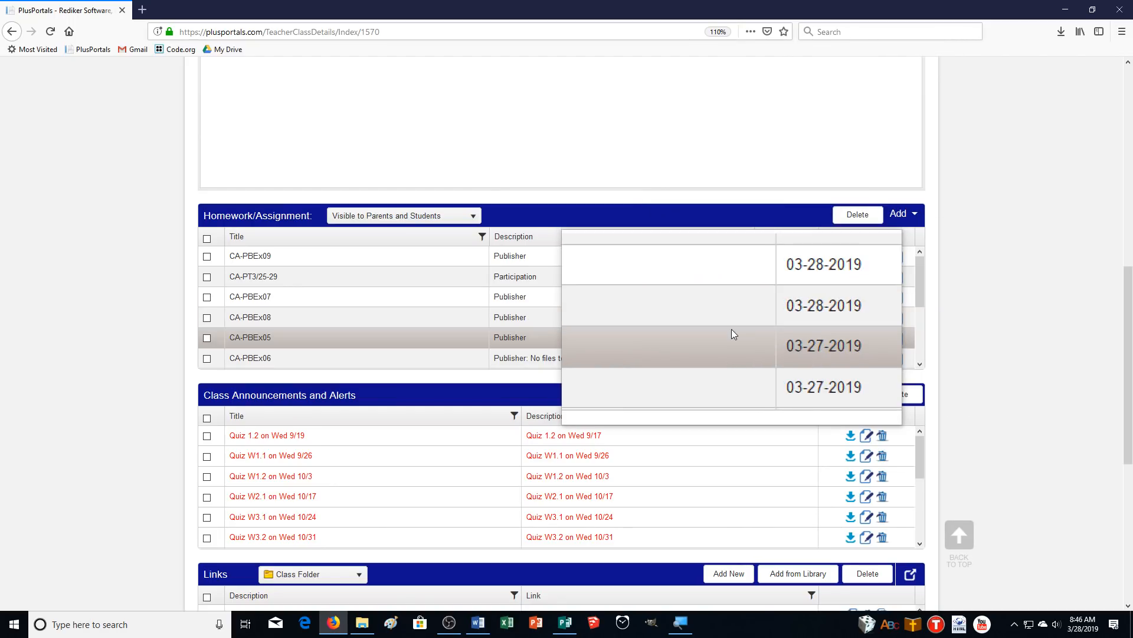
click(705, 338)
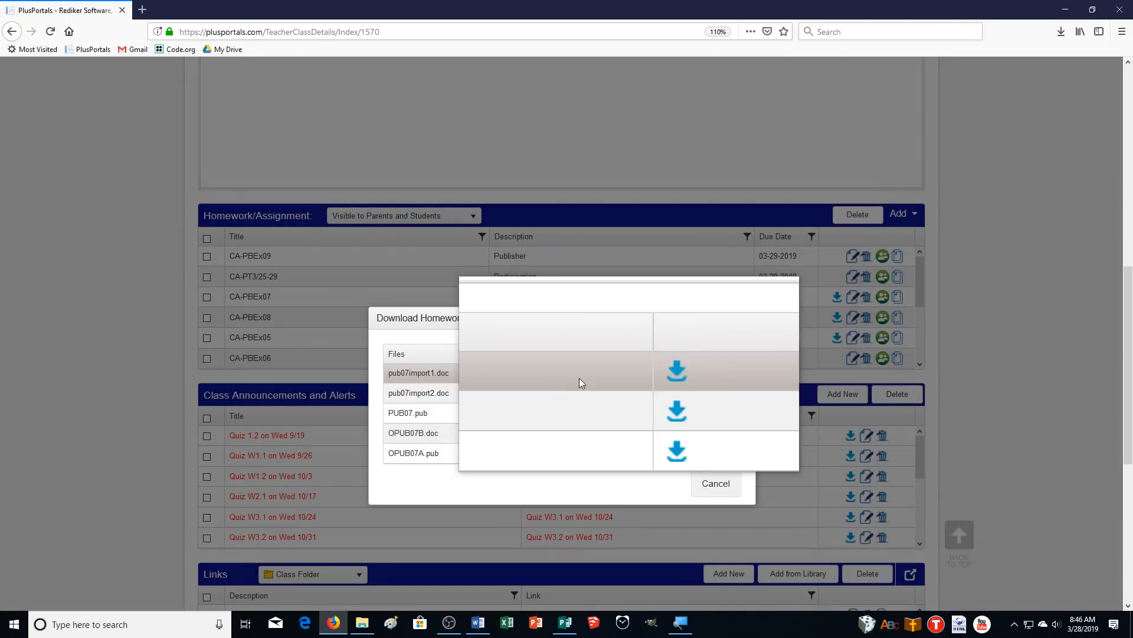
click(653, 414)
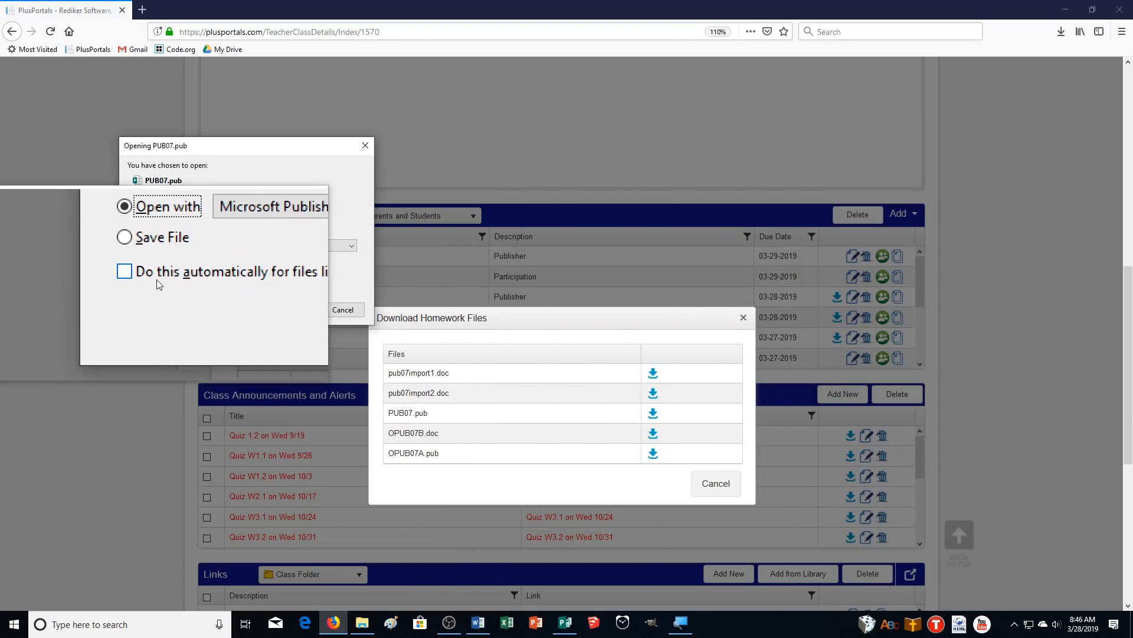
click(157, 261)
click(278, 307)
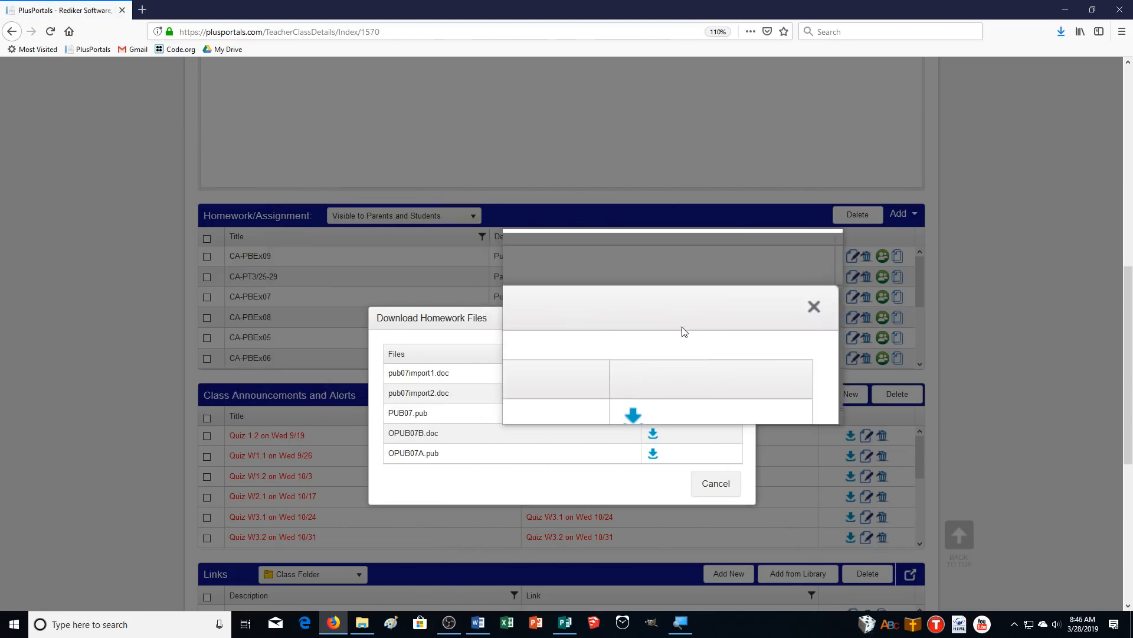
click(743, 321)
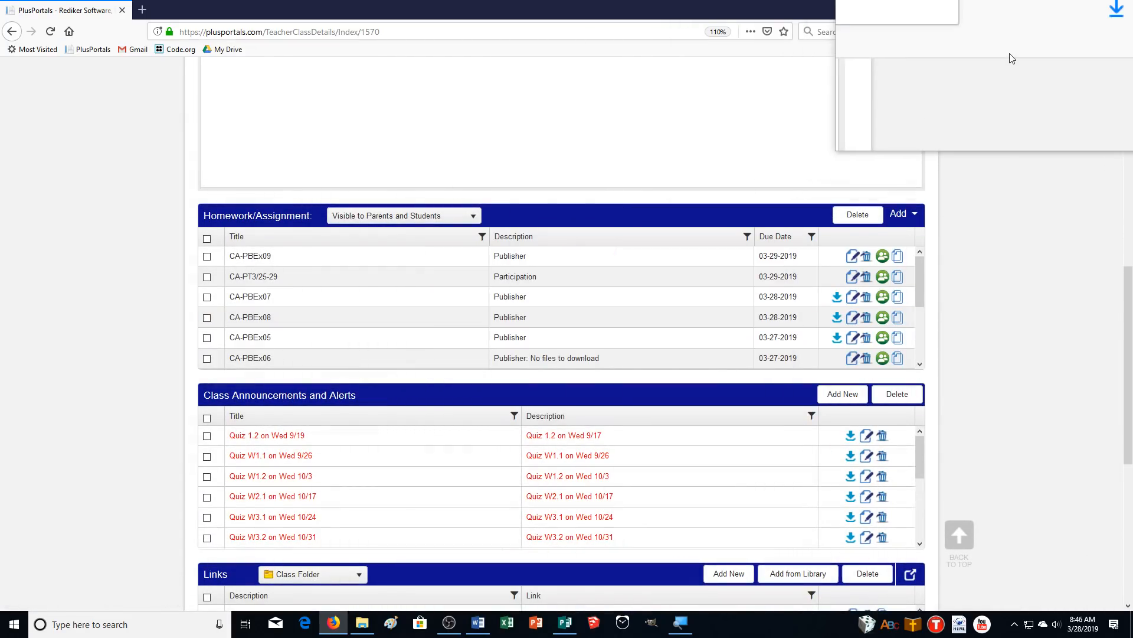
click(1060, 31)
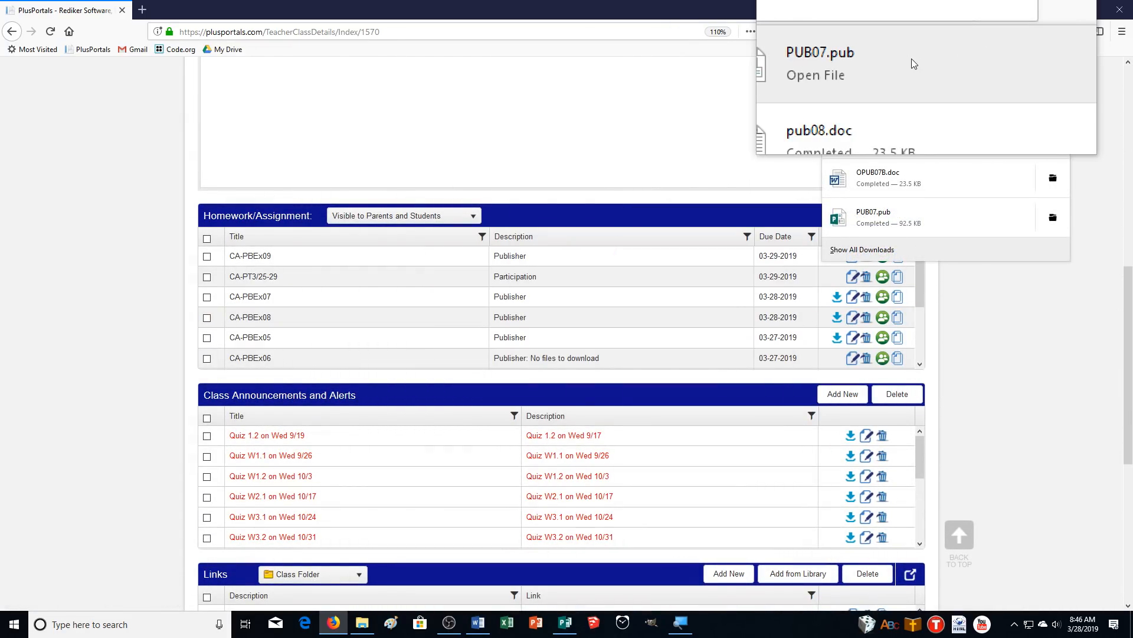
click(919, 214)
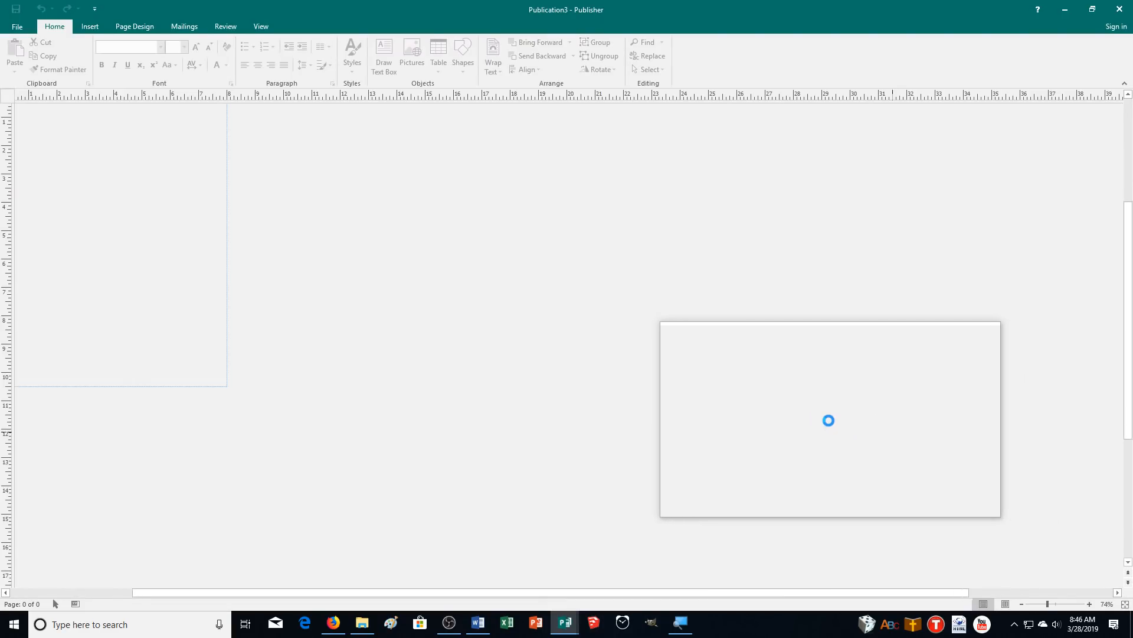
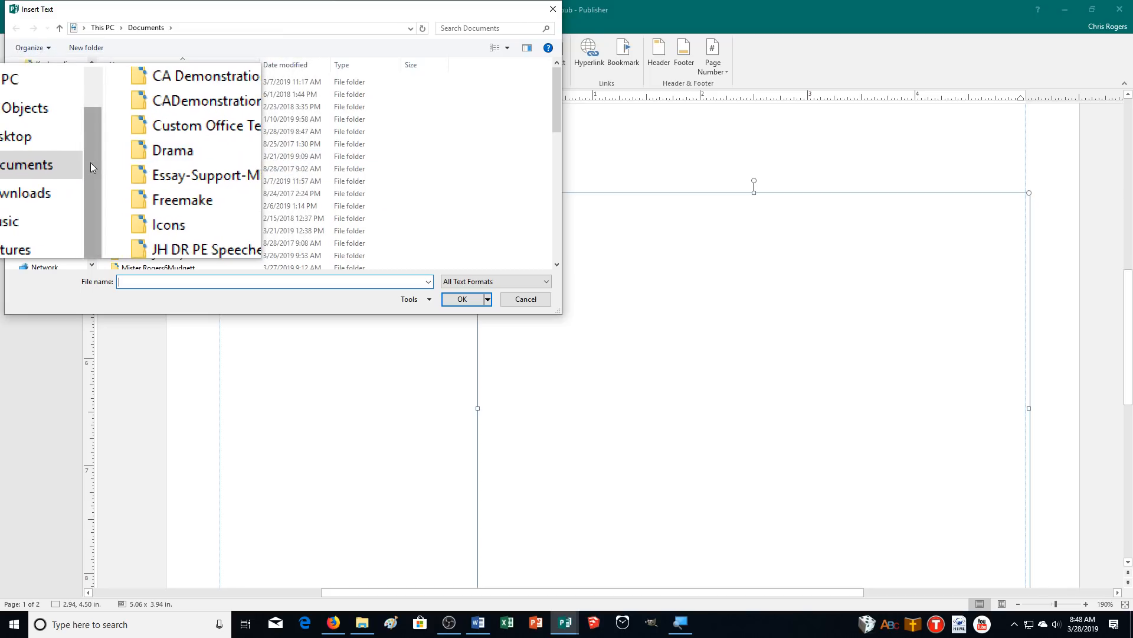
Insert the pub07import1 text file into the text box on page 1 and change the rock polishing date to April 23.
click(78, 75)
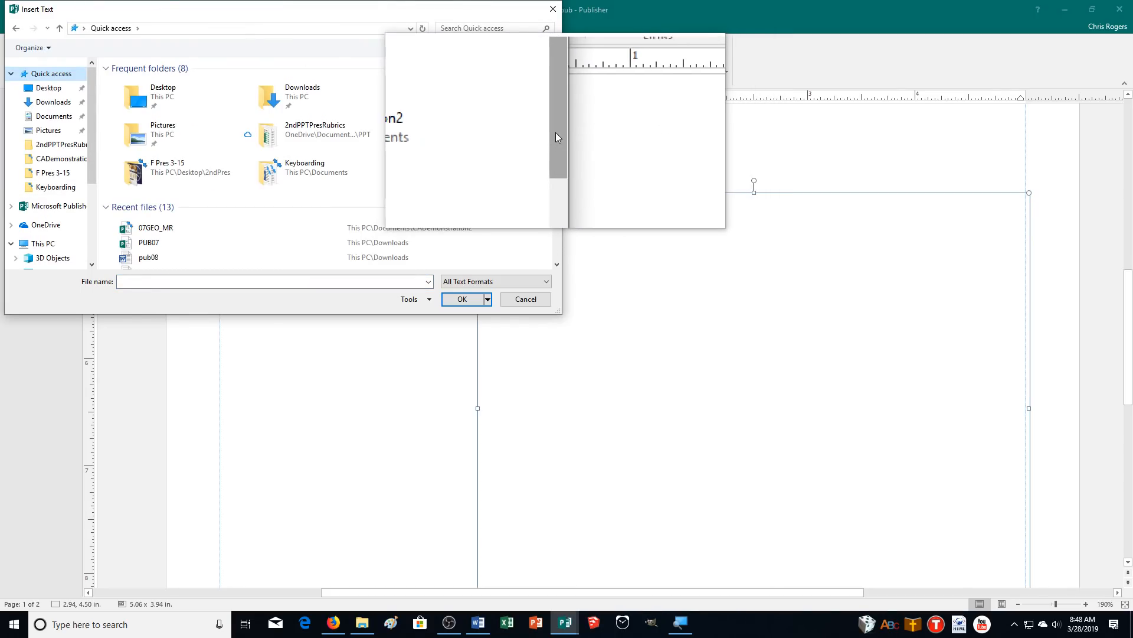
drag(555, 132, 554, 168)
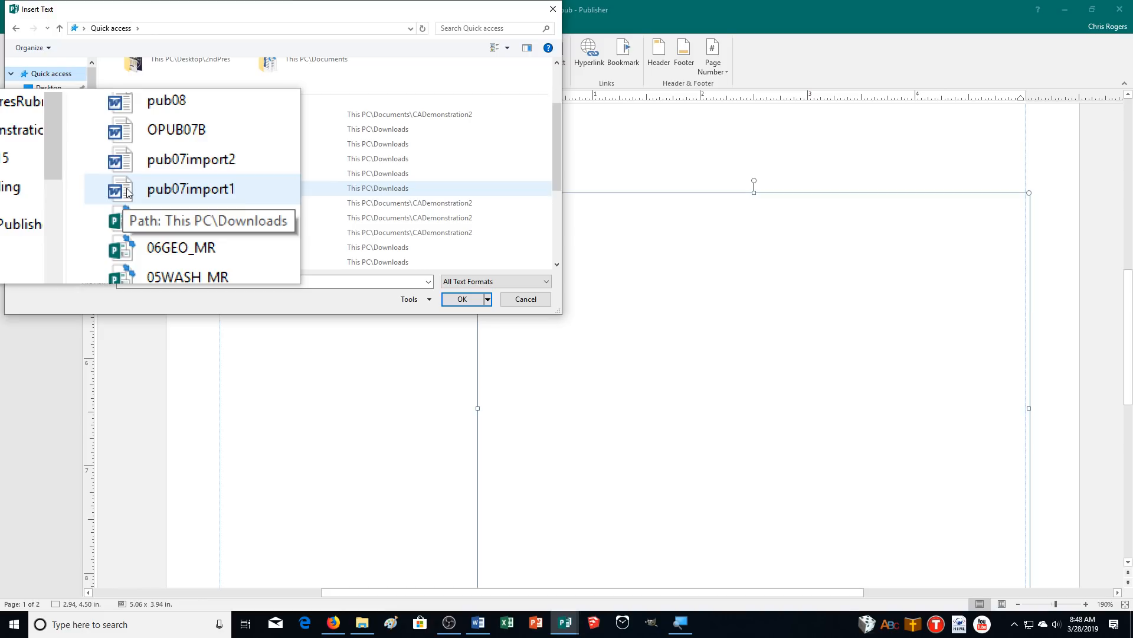
click(127, 192)
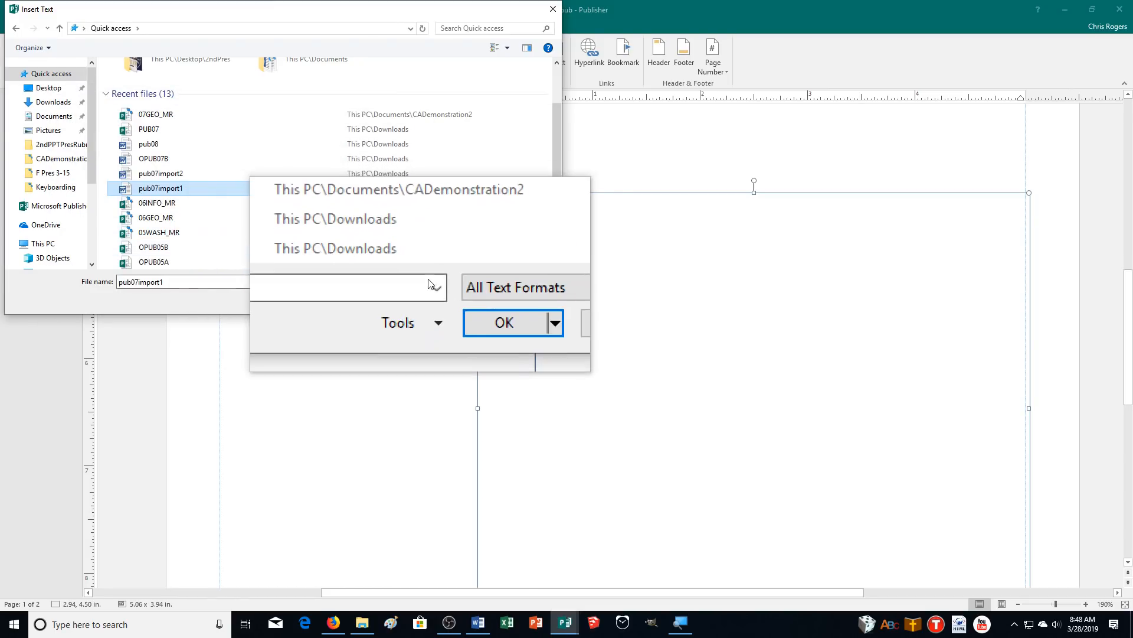
click(481, 302)
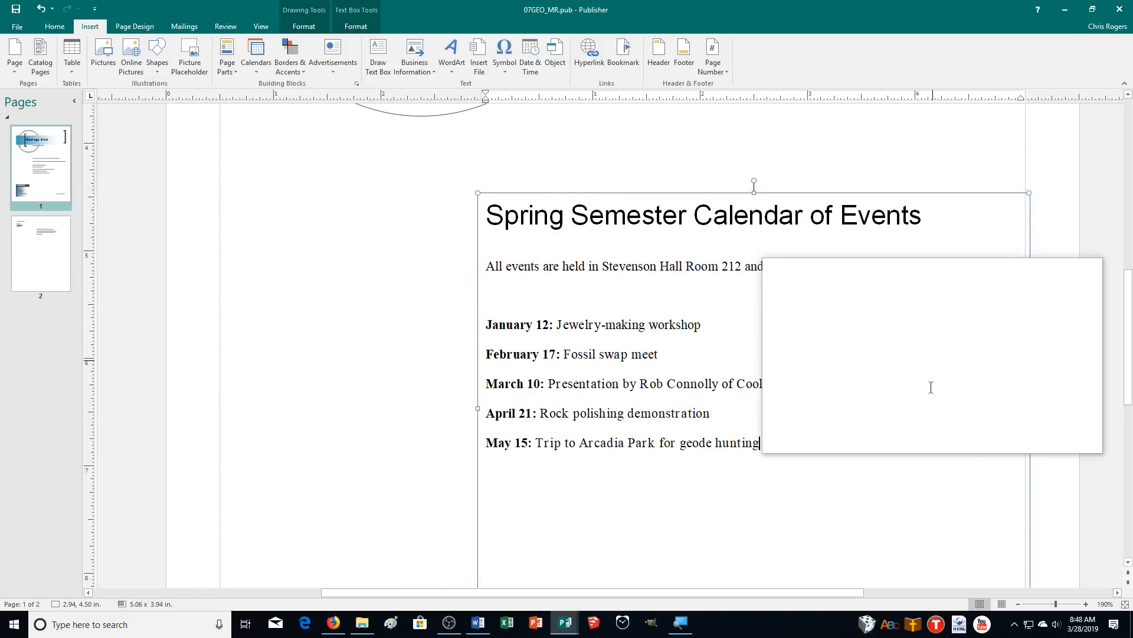
scroll(228, 252, down, 2)
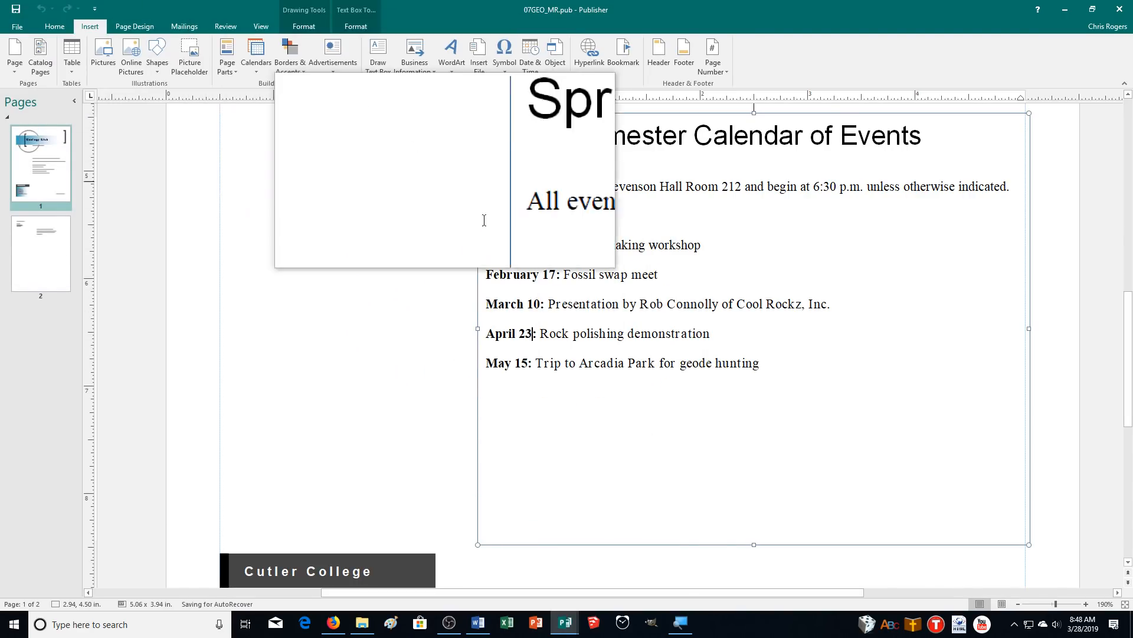
Close the calendar publication, cancel the pending file selection in the remaining Publisher window, and close that window too.
click(16, 26)
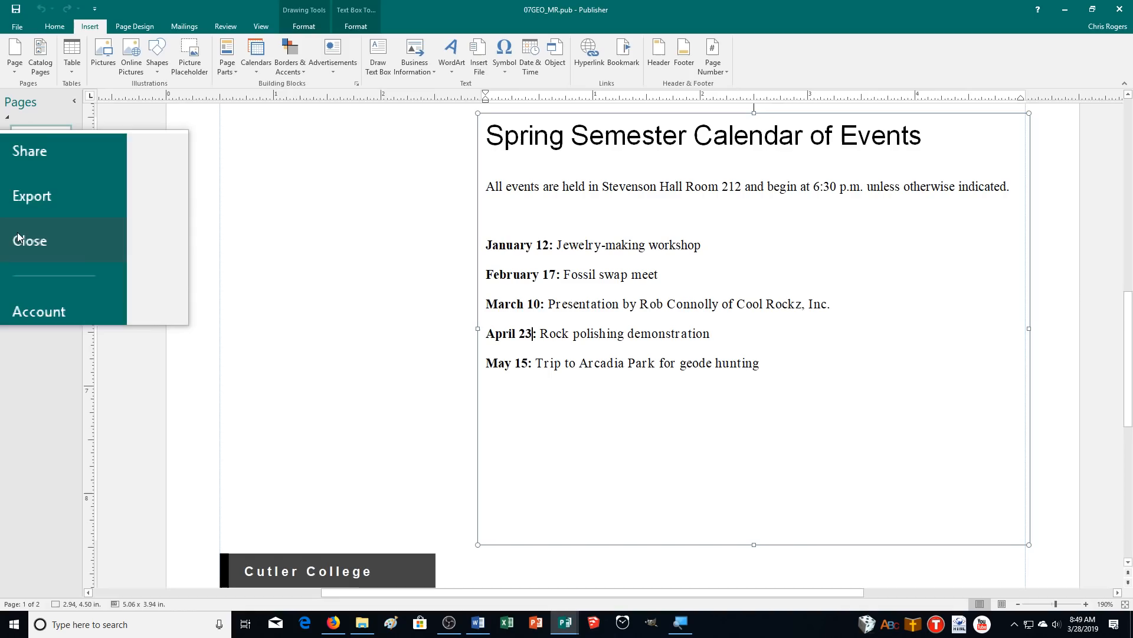
click(18, 238)
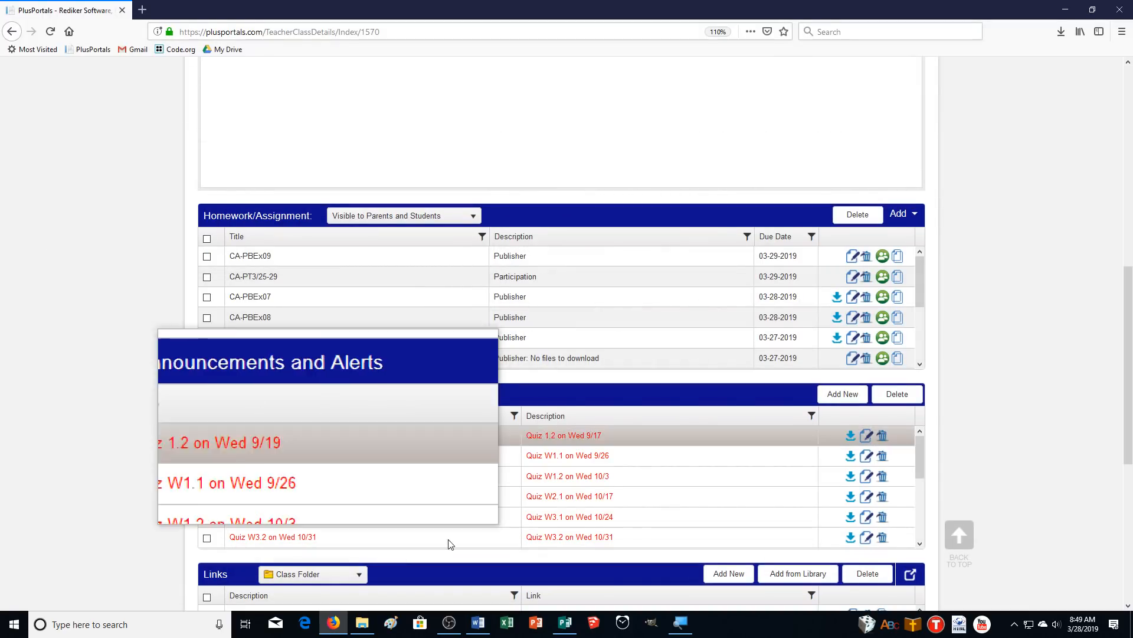
click(565, 628)
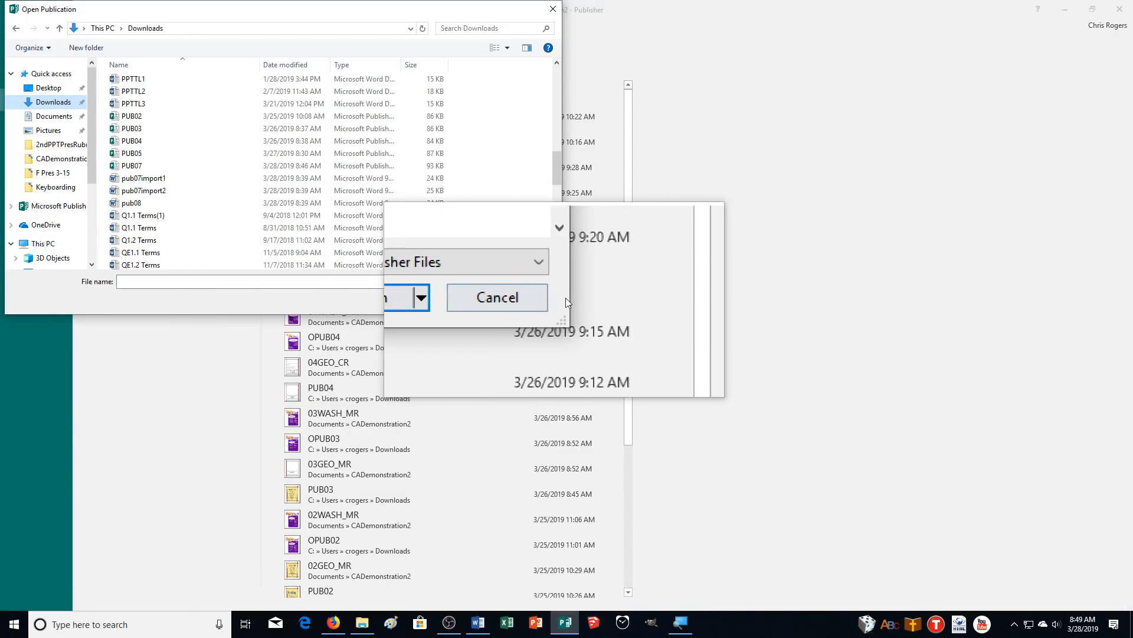
click(527, 302)
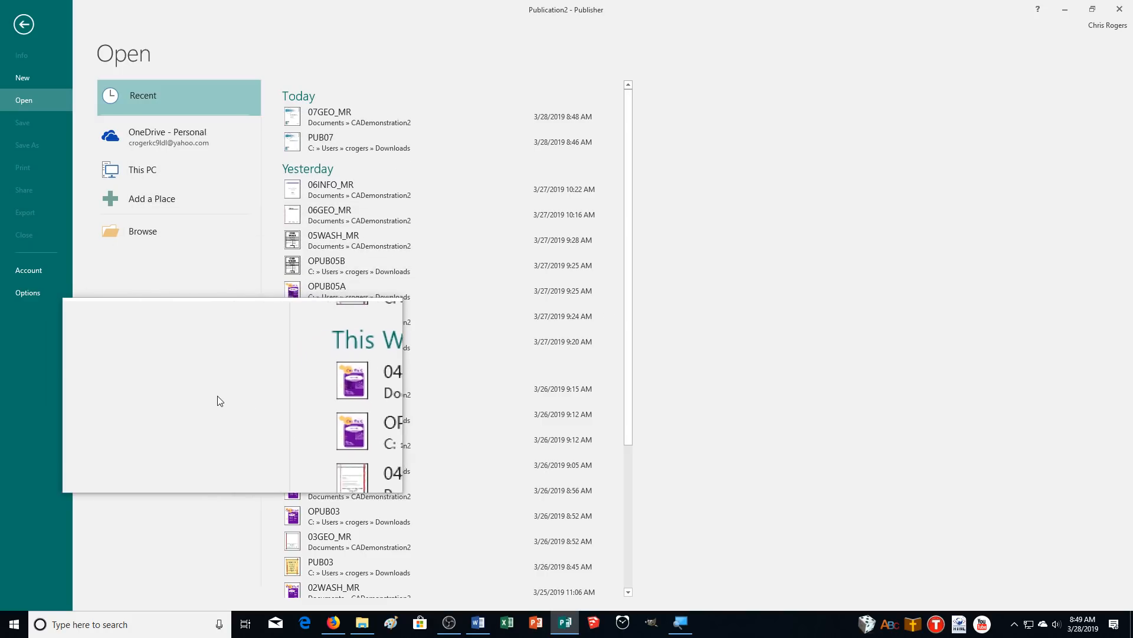
click(1120, 9)
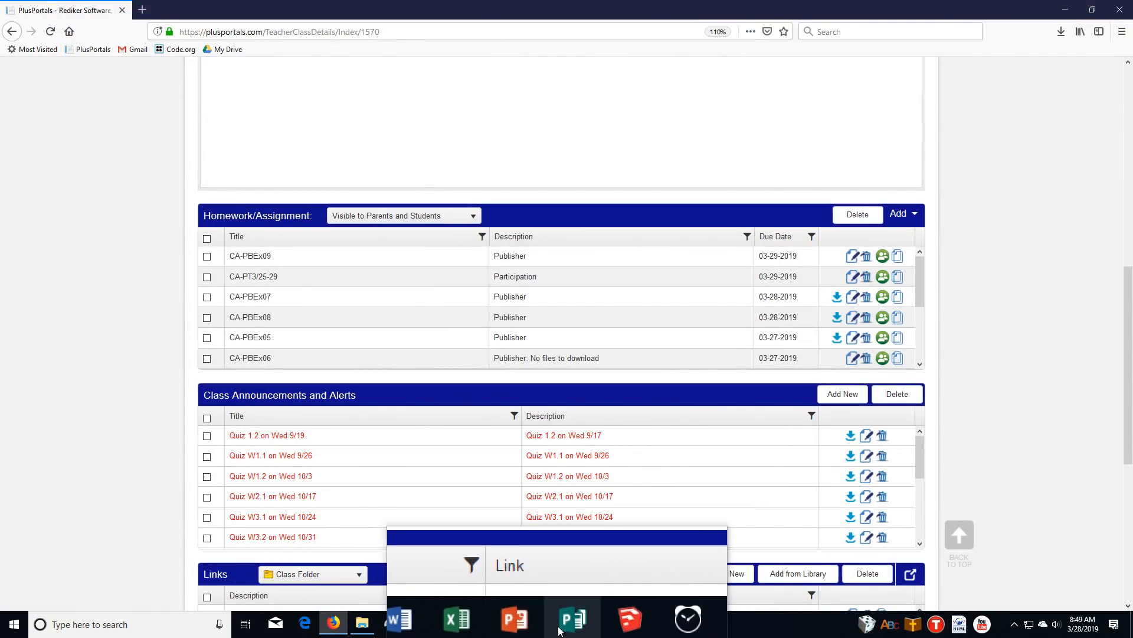
Restart Publisher and open the Word document pub07import2 from the recent files in Quick access.
click(565, 622)
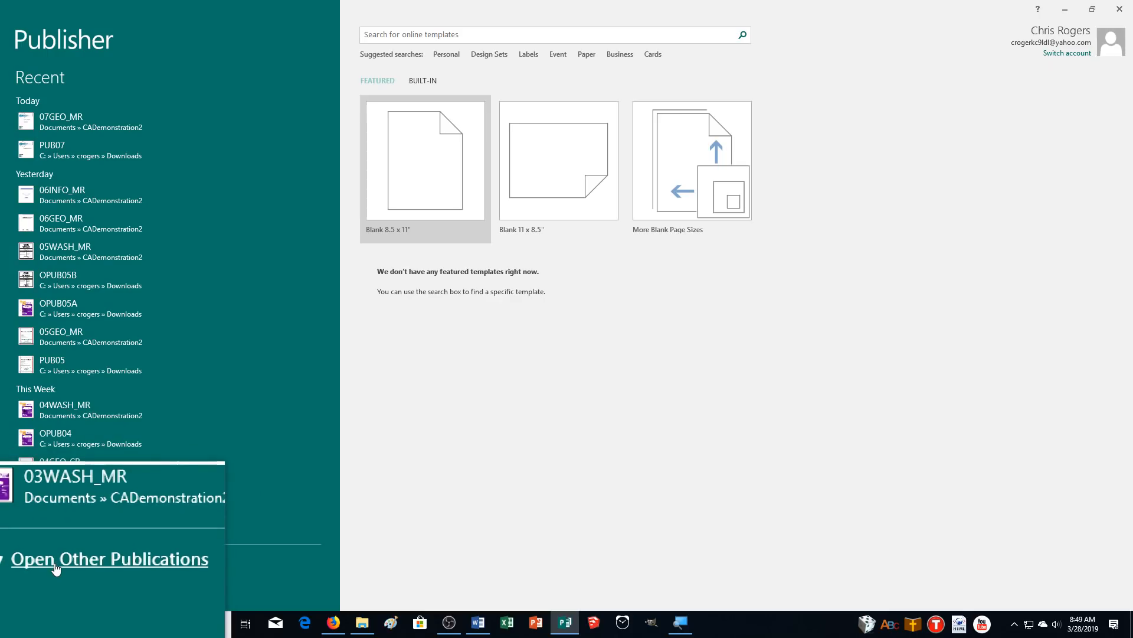
click(112, 560)
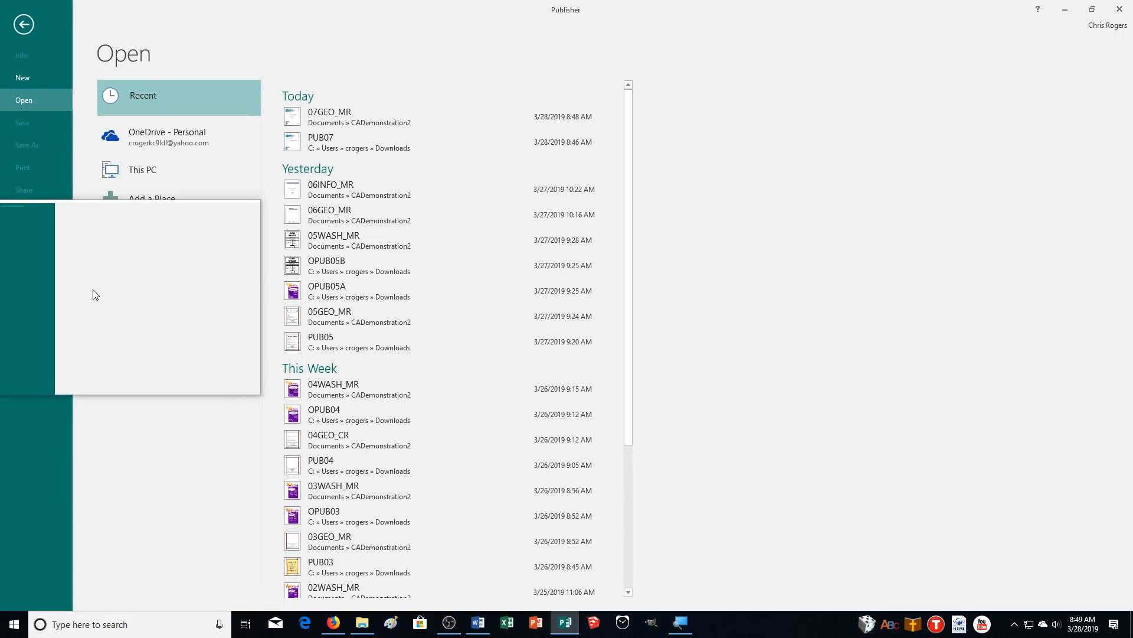
click(137, 239)
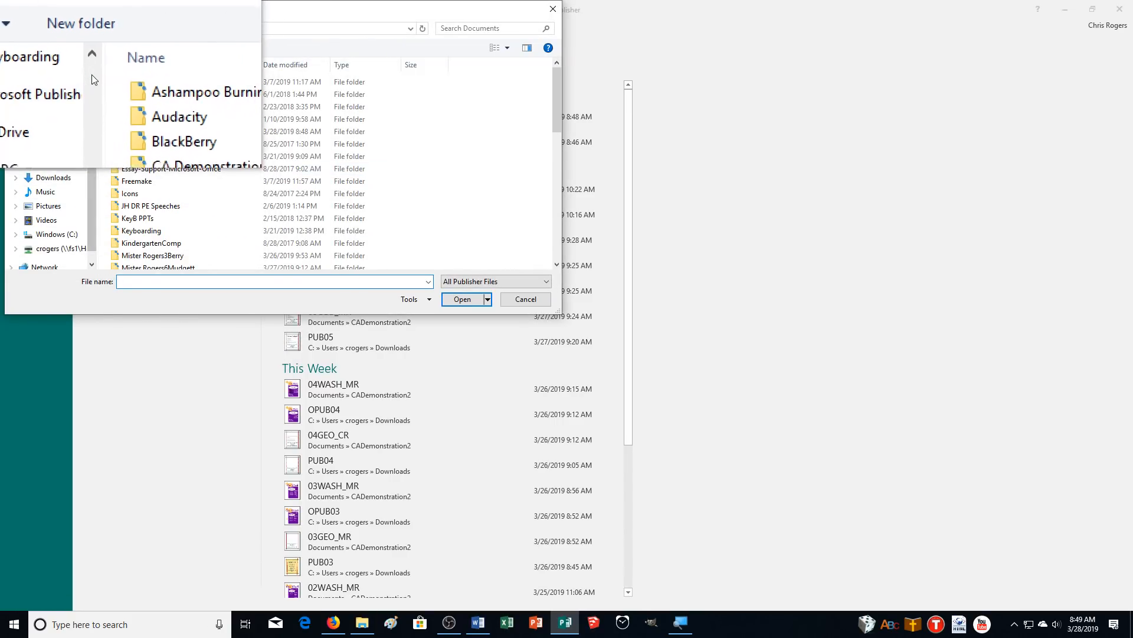
click(50, 73)
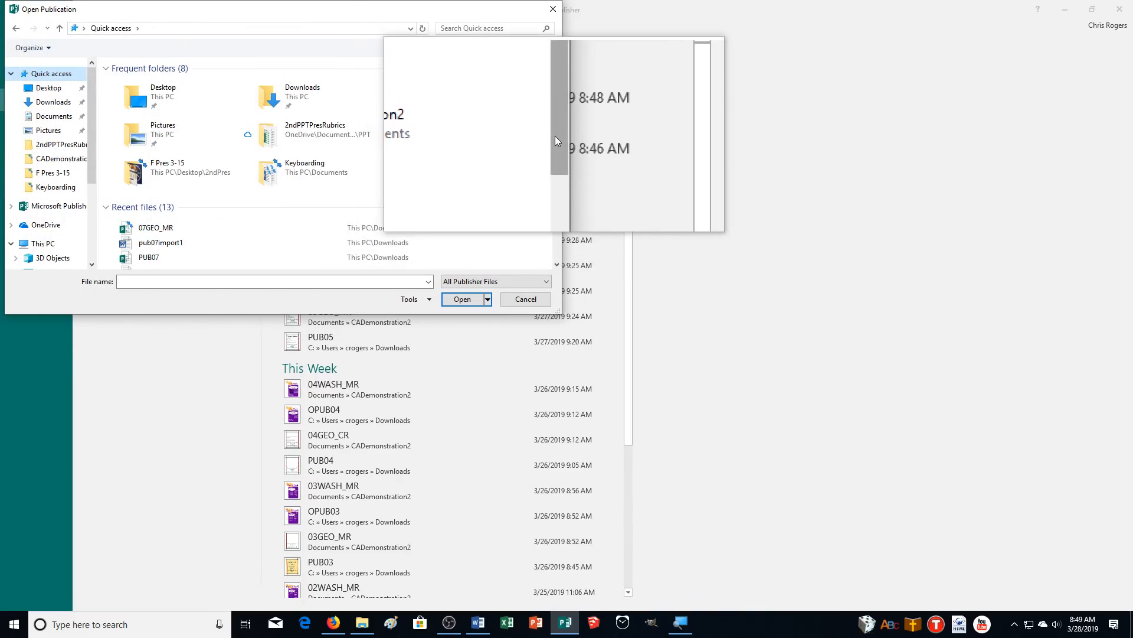
drag(555, 137, 557, 176)
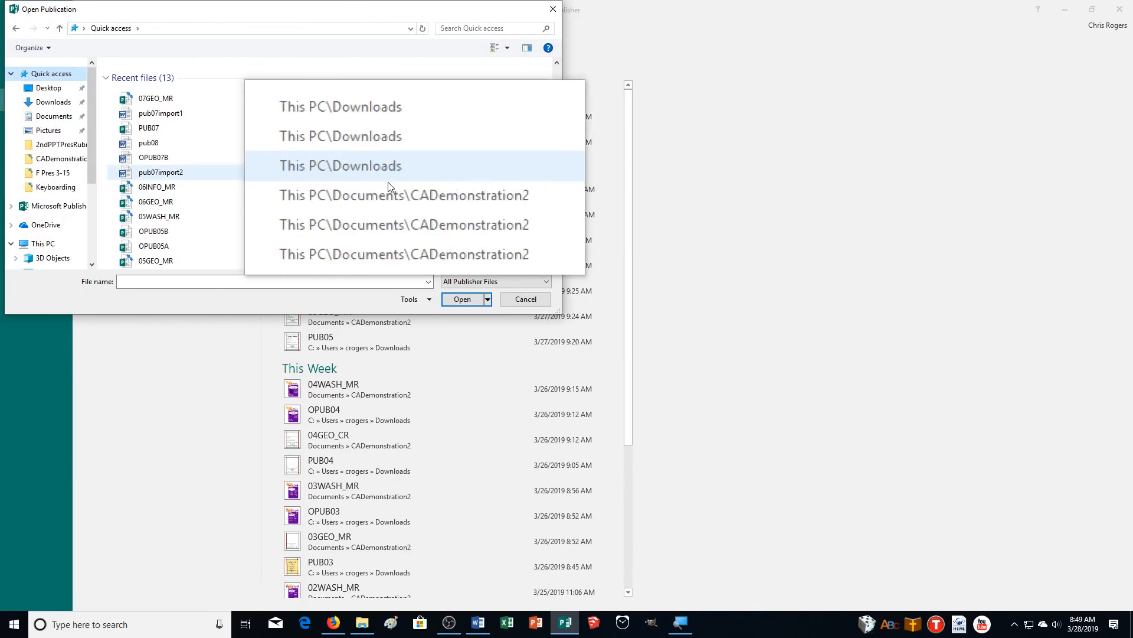
double_click(174, 172)
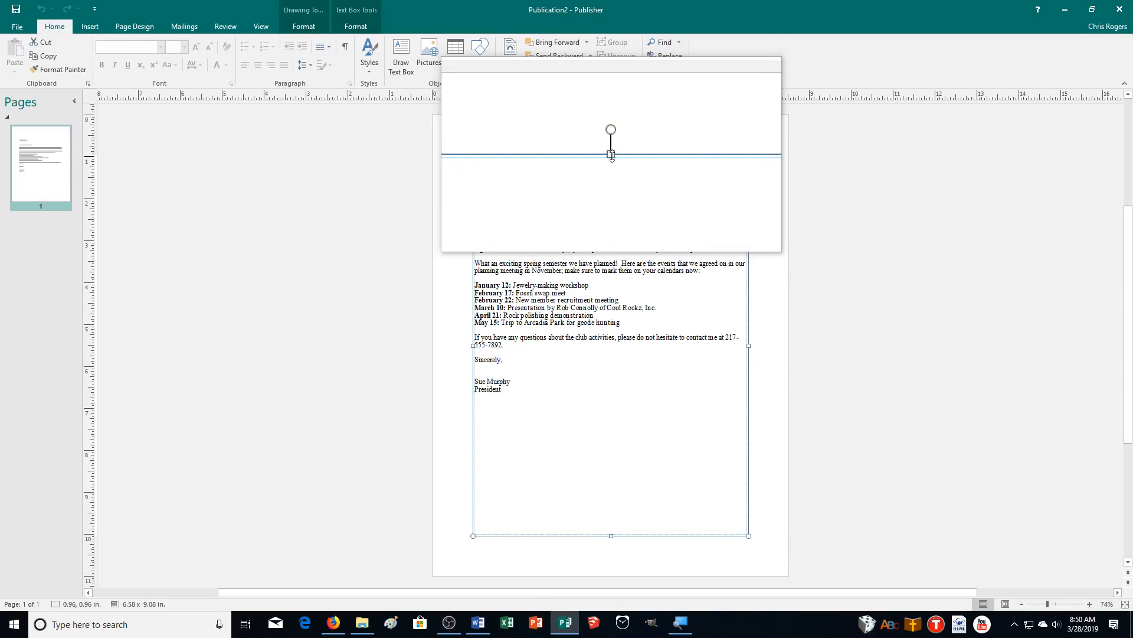
Resize the letter's text box to about 7 in tall, starting about 2 in down the page, and change the rock polishing date to April 23.
drag(612, 155, 608, 204)
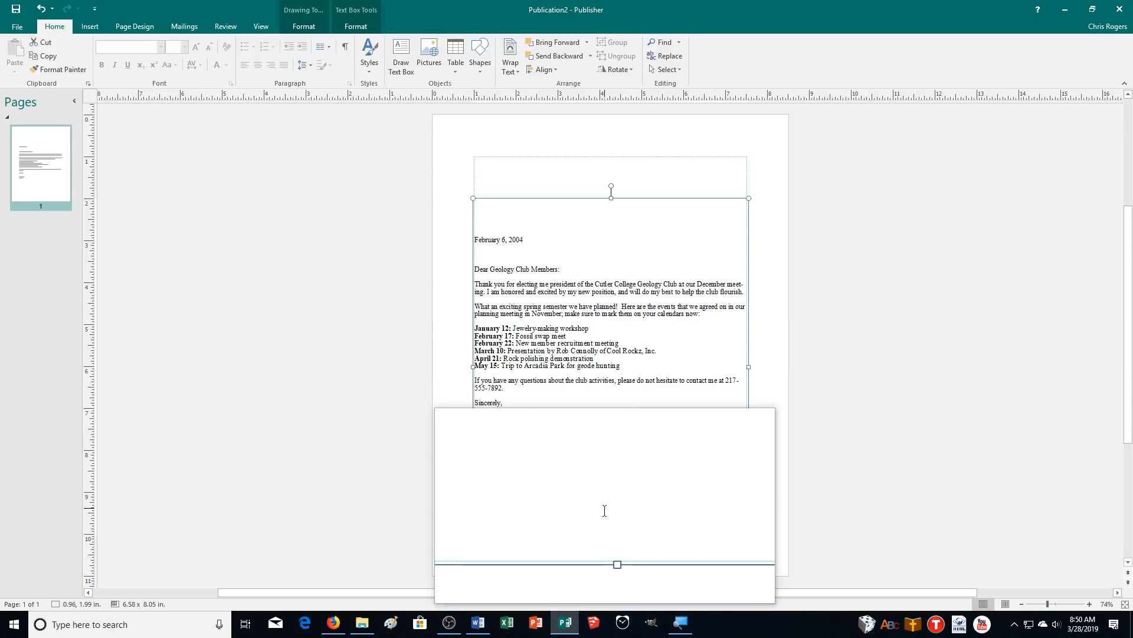
drag(613, 530, 614, 492)
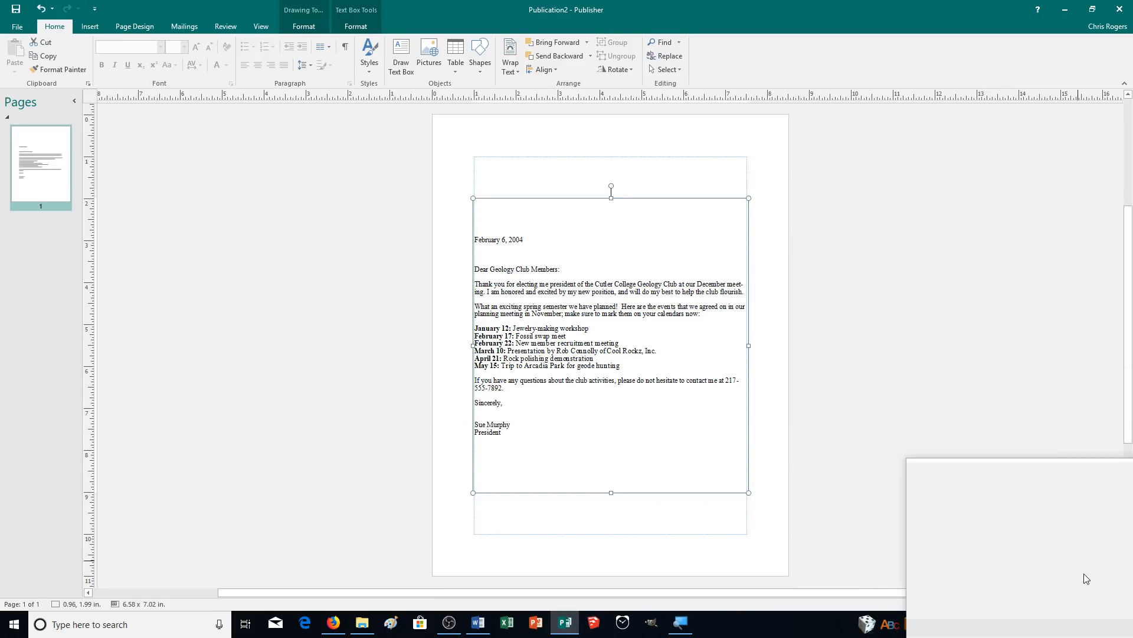
click(1092, 608)
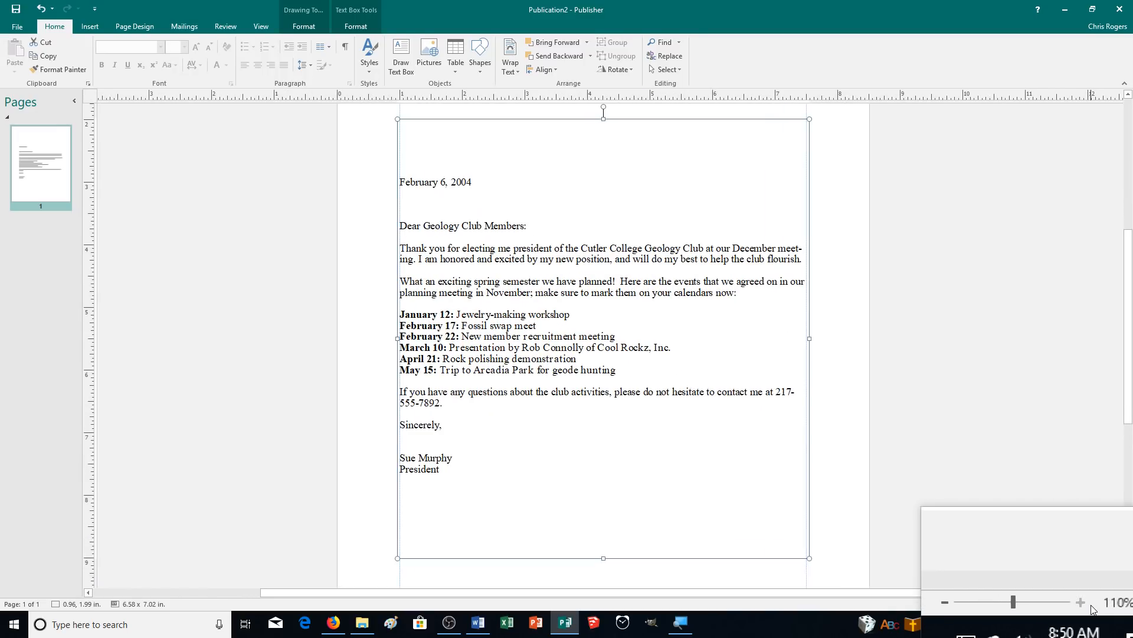
click(1092, 608)
click(1092, 608)
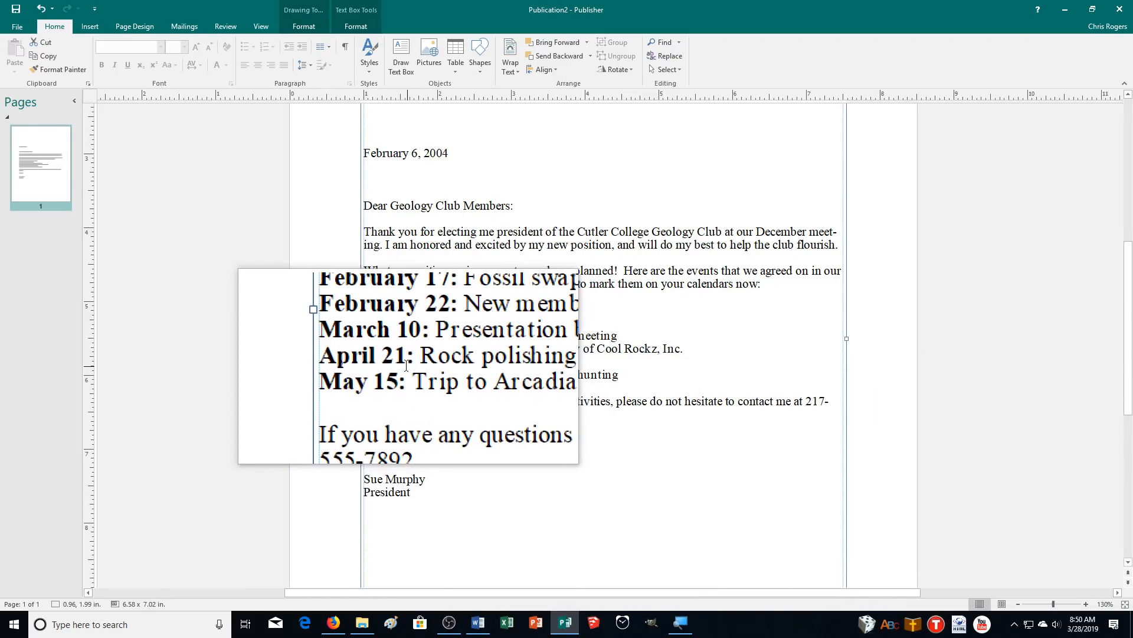
click(406, 362)
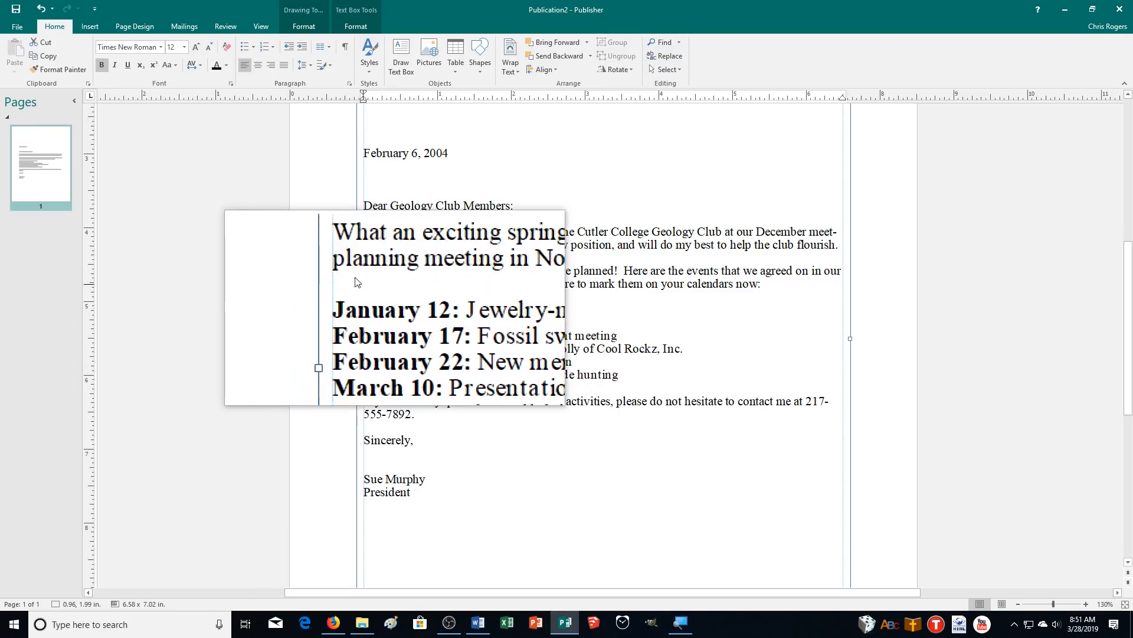
Save the letter publication in the CADemonstration2 folder under Documents with the file name 07GEOLET_MR.
click(9, 10)
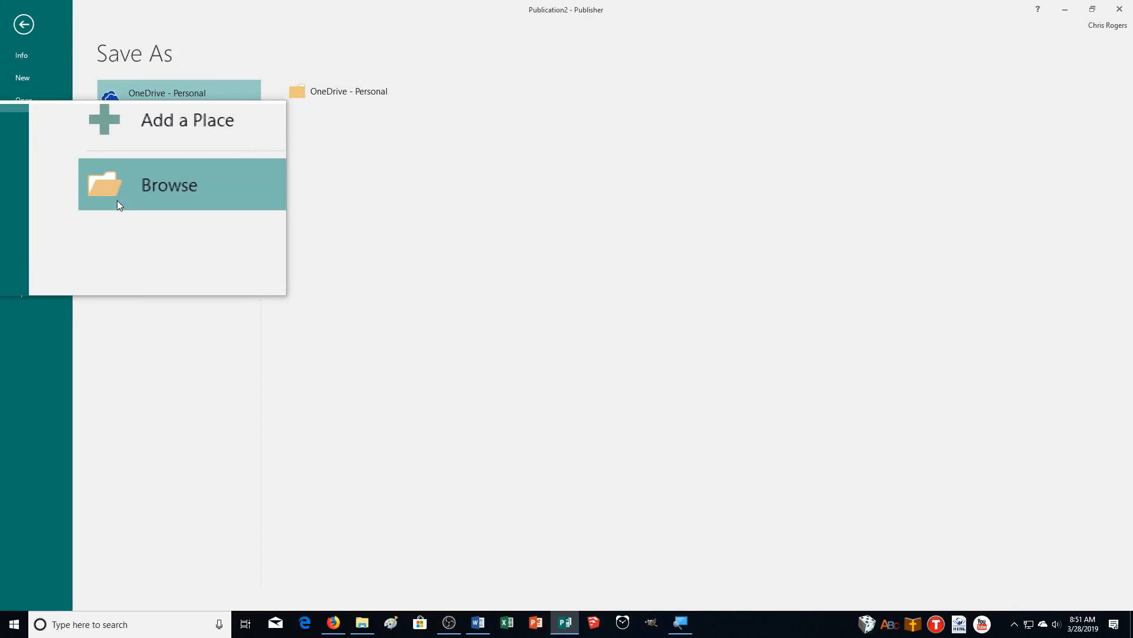
click(117, 200)
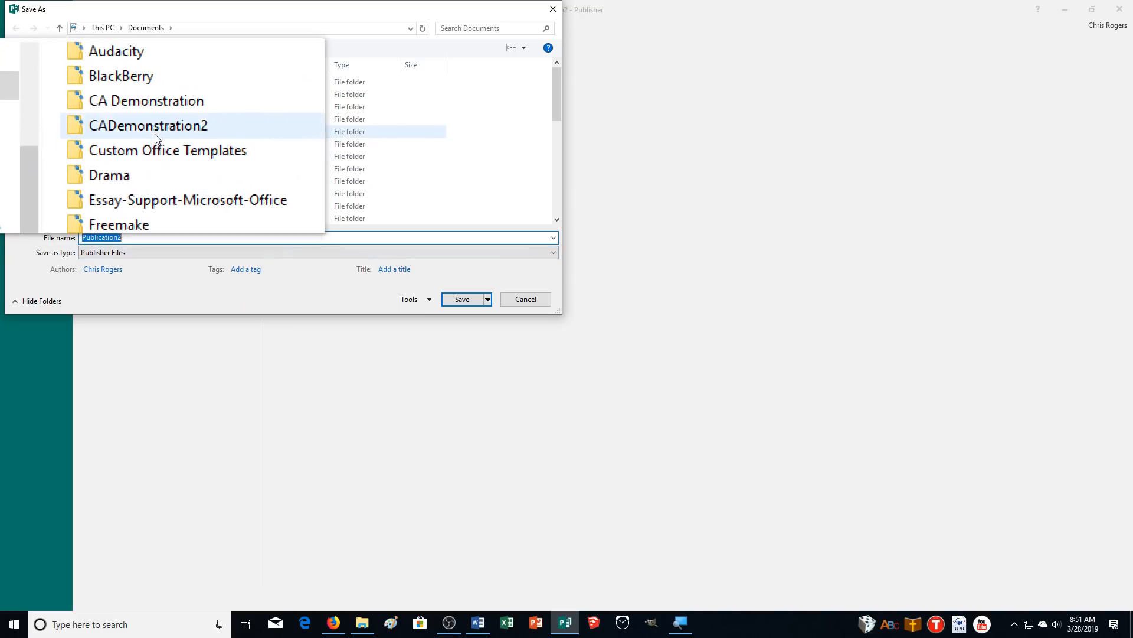
double_click(150, 121)
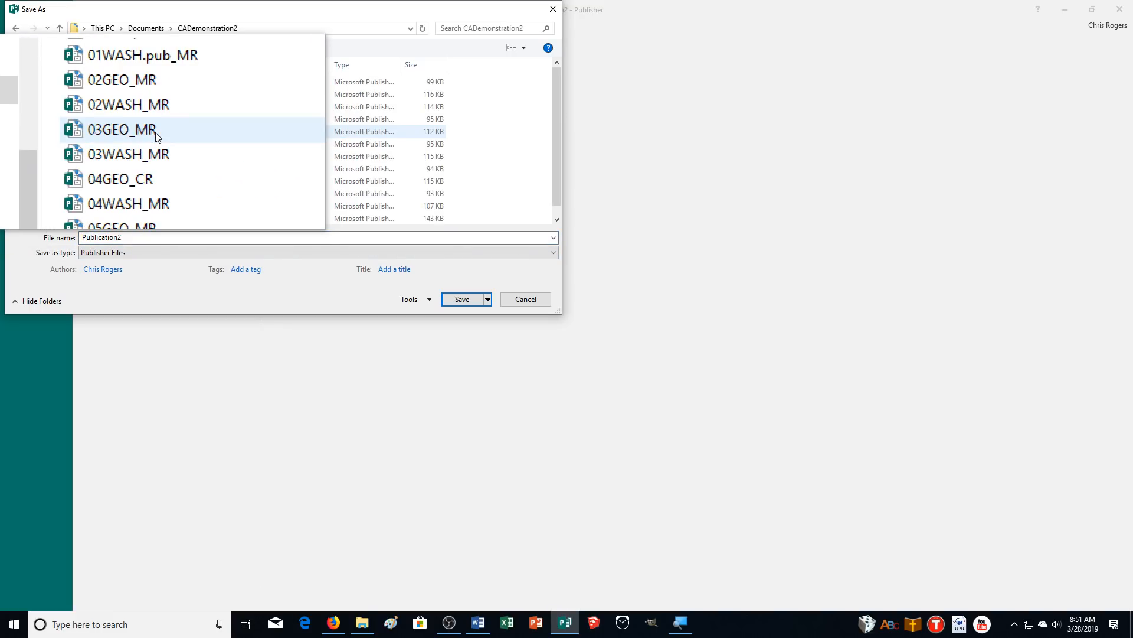
double_click(130, 243)
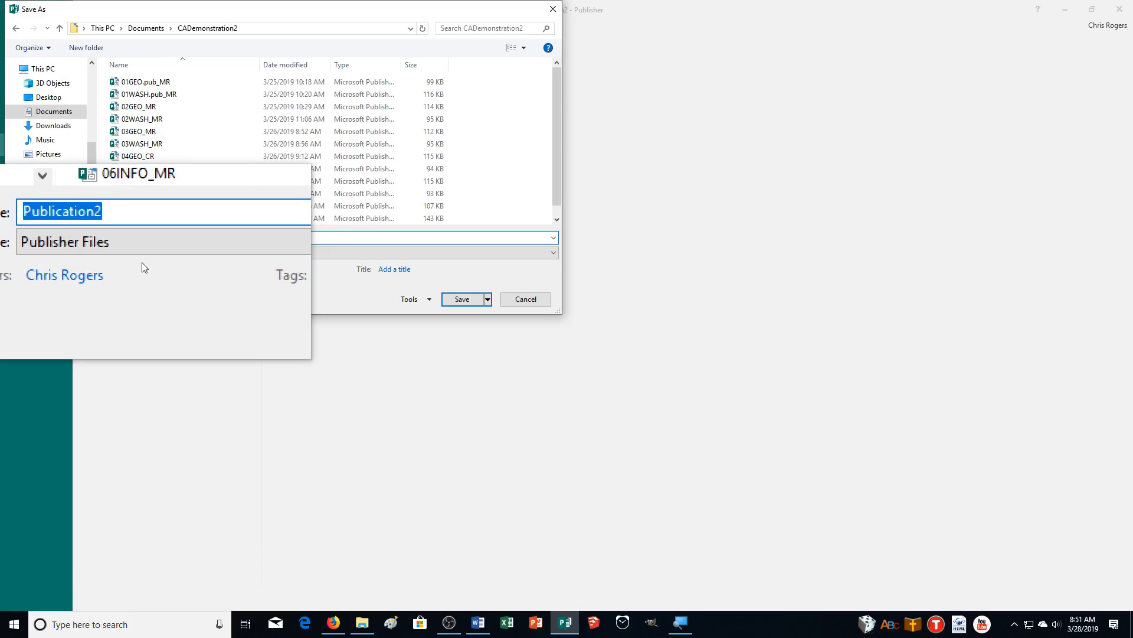
text(07)
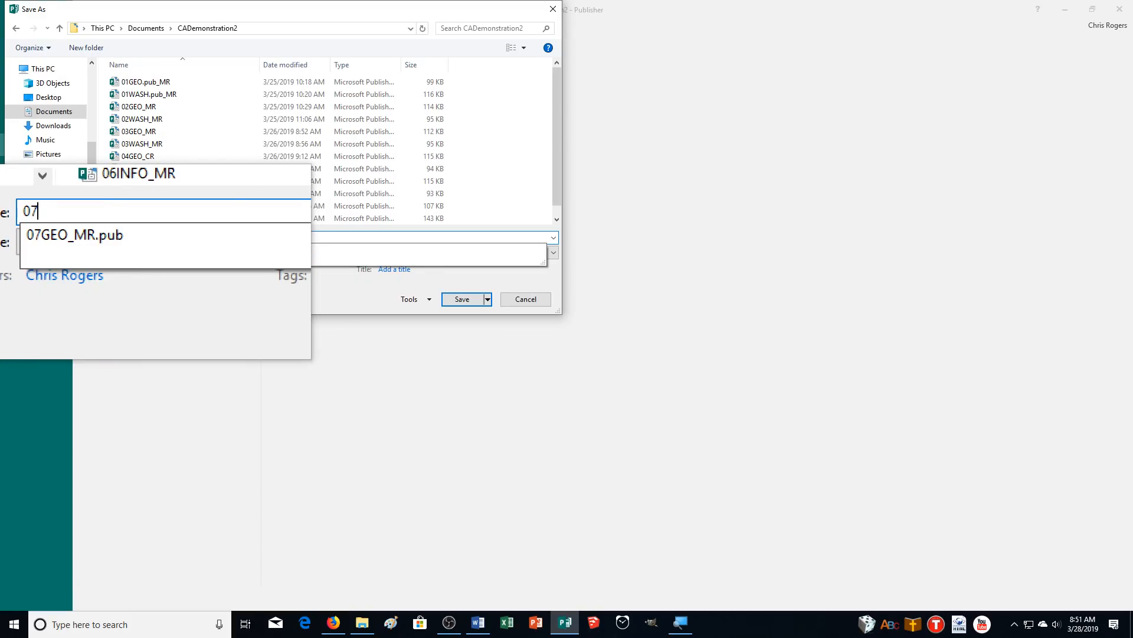
text(GEOLET_MR)
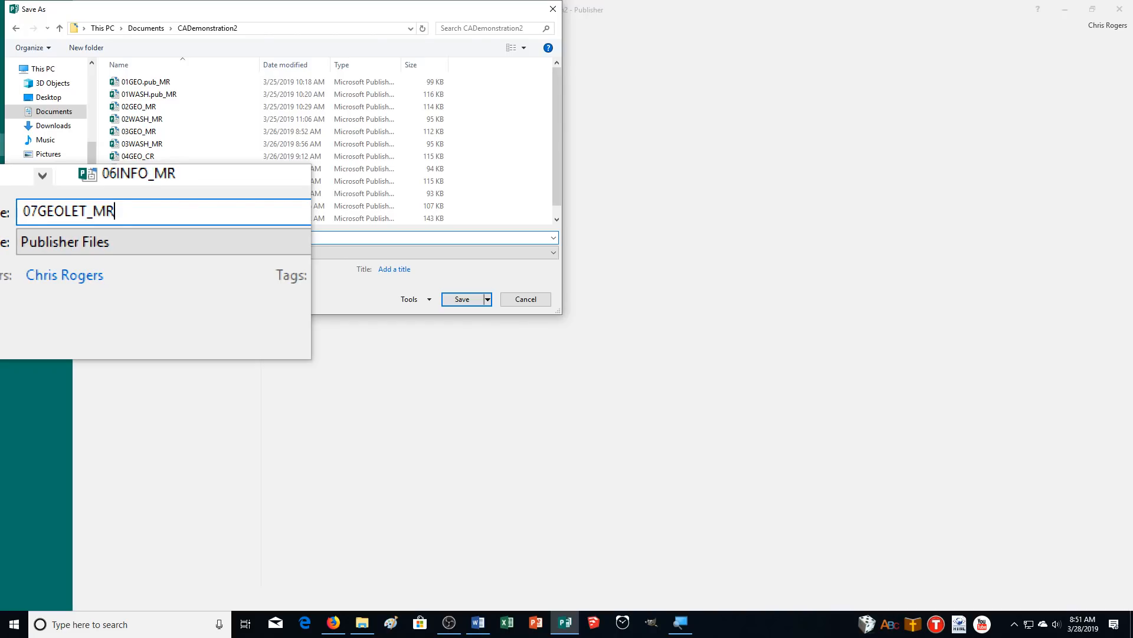
key(Return)
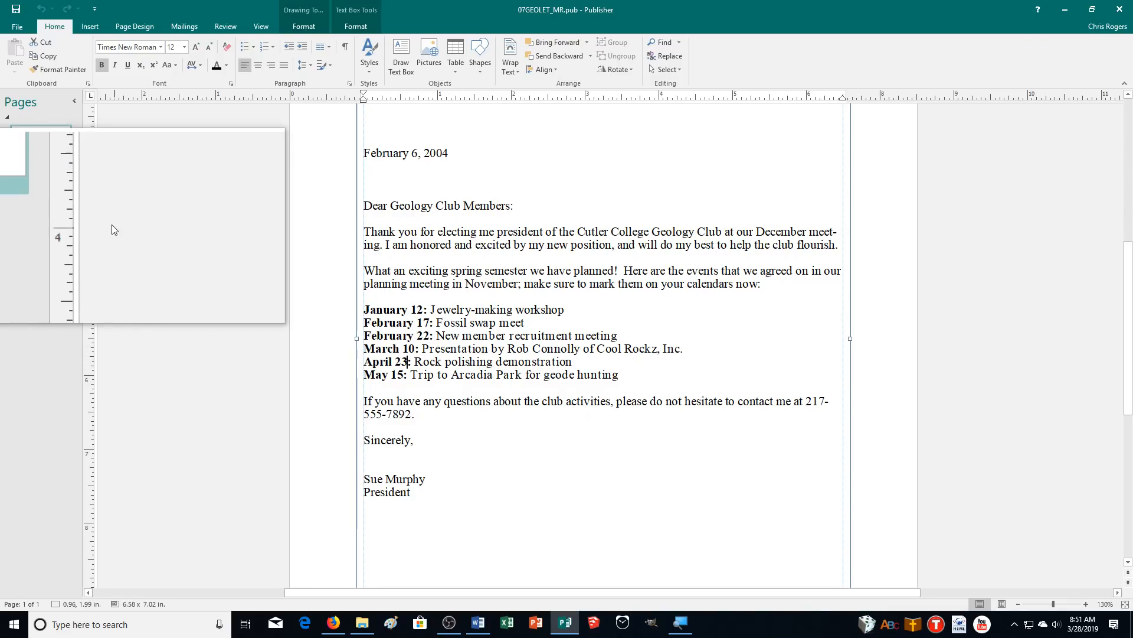
Print the letter with Microsoft Print to PDF and save the output as 07GEOLET_MR in the CADemonstration2 folder.
click(18, 26)
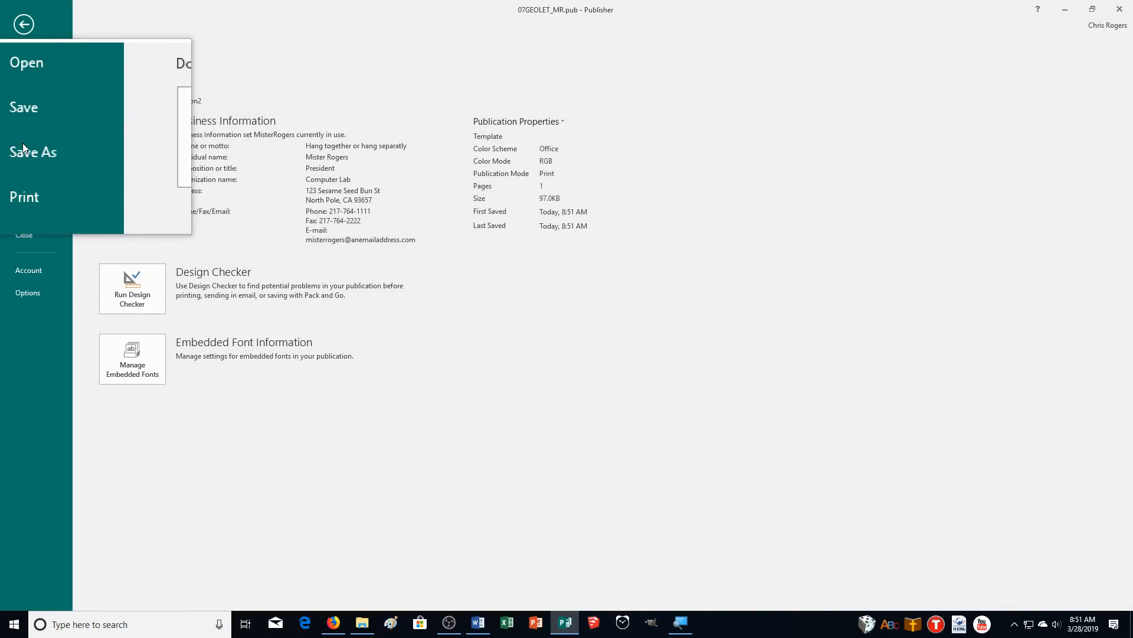
click(24, 166)
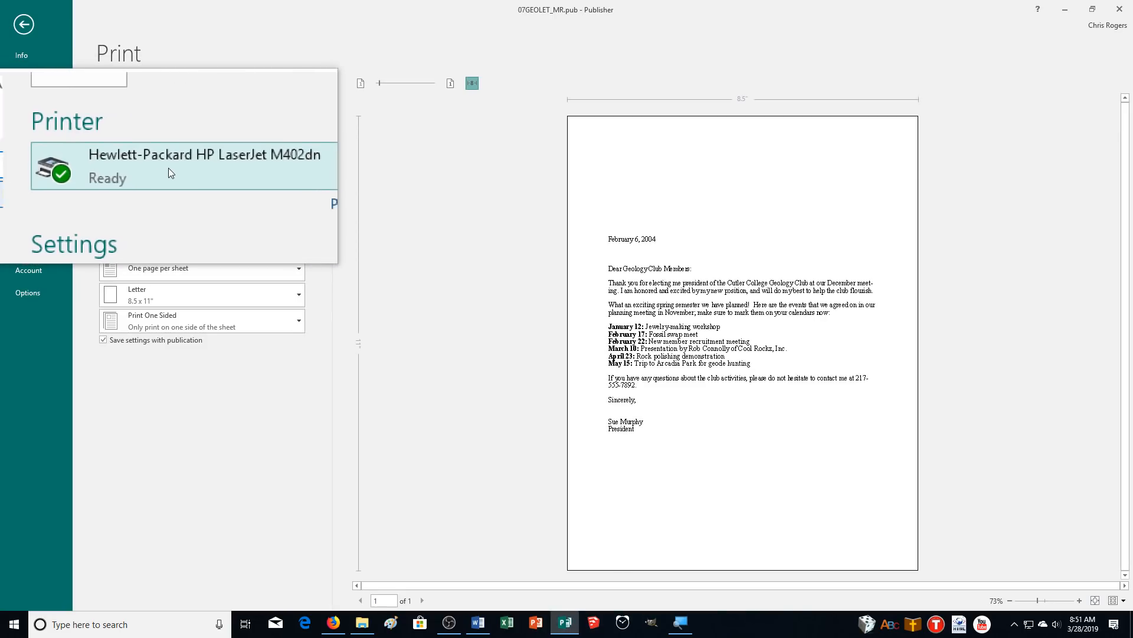
click(168, 168)
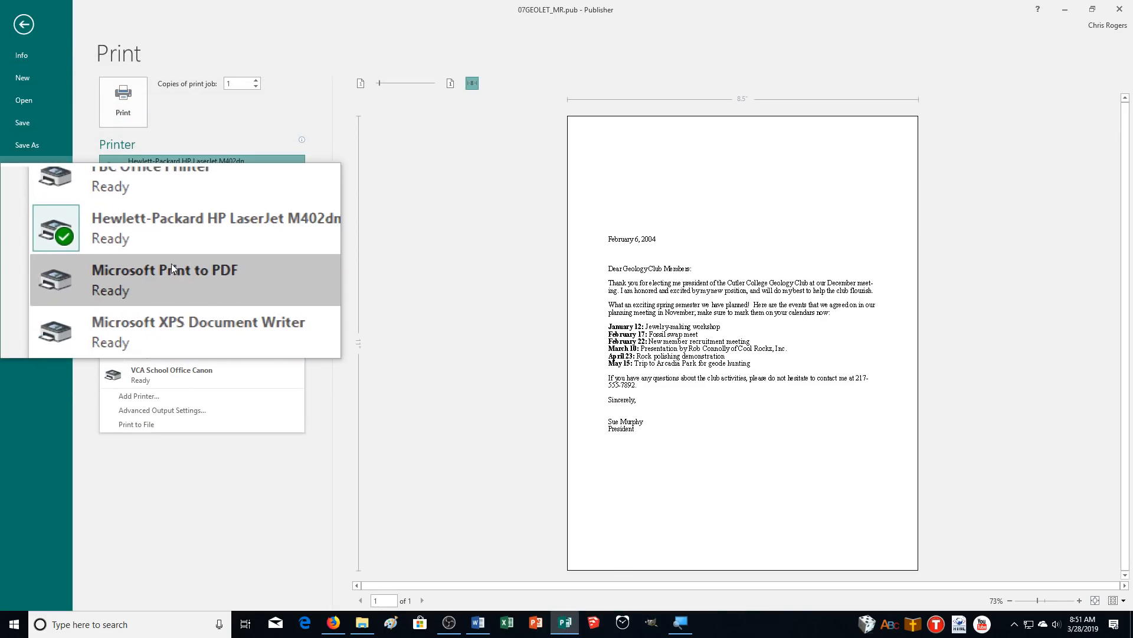
click(171, 263)
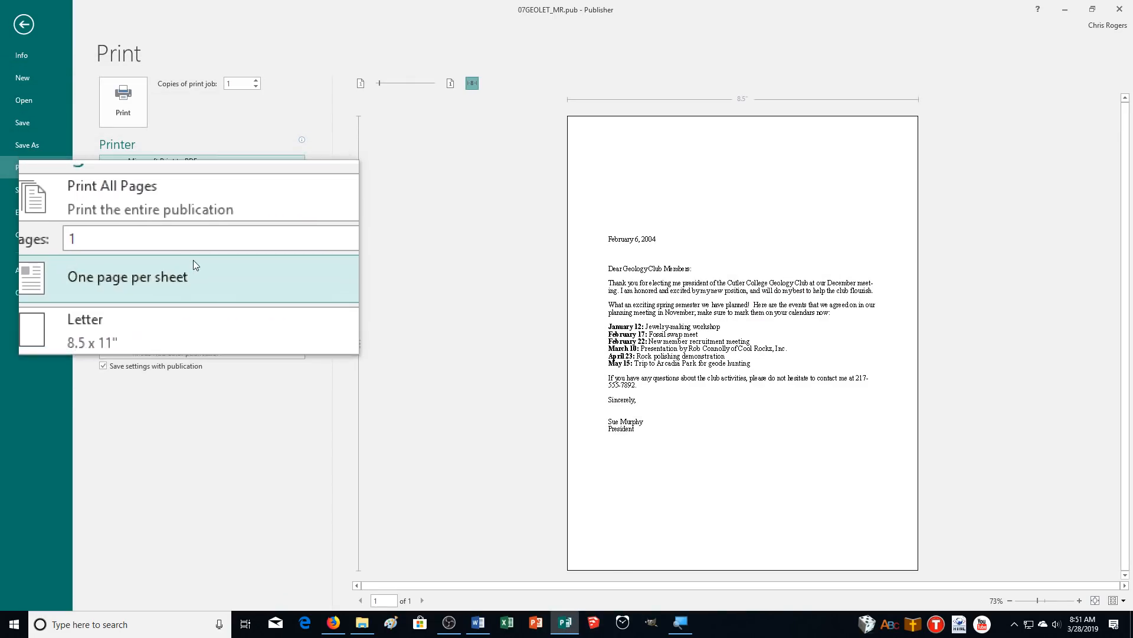
click(140, 109)
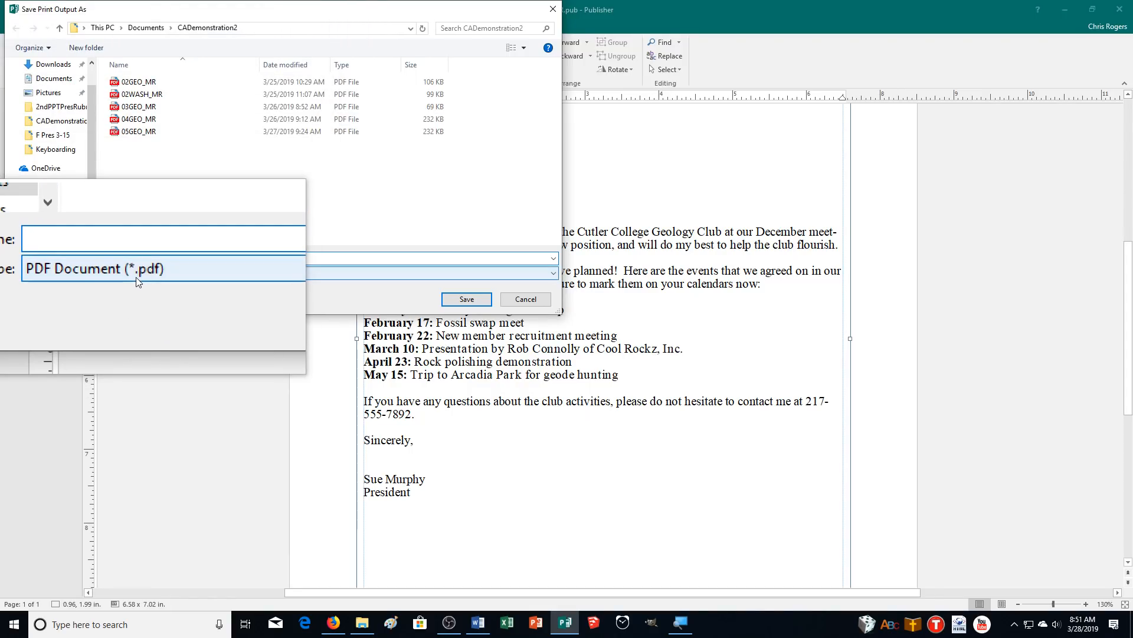
text(07GEOLET_MR)
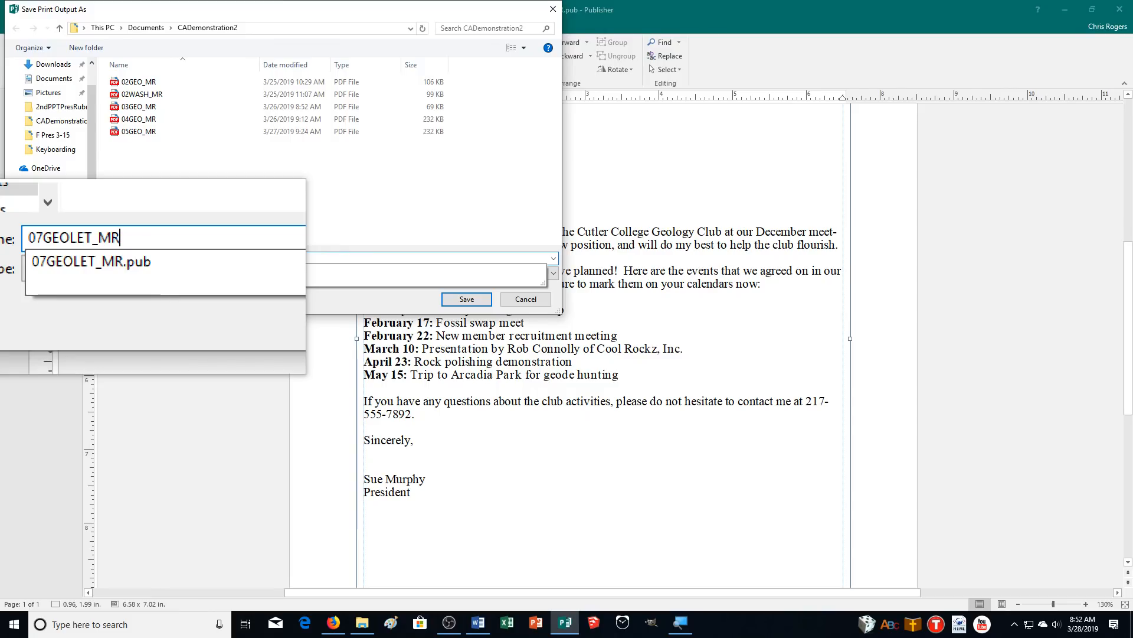
key(Return)
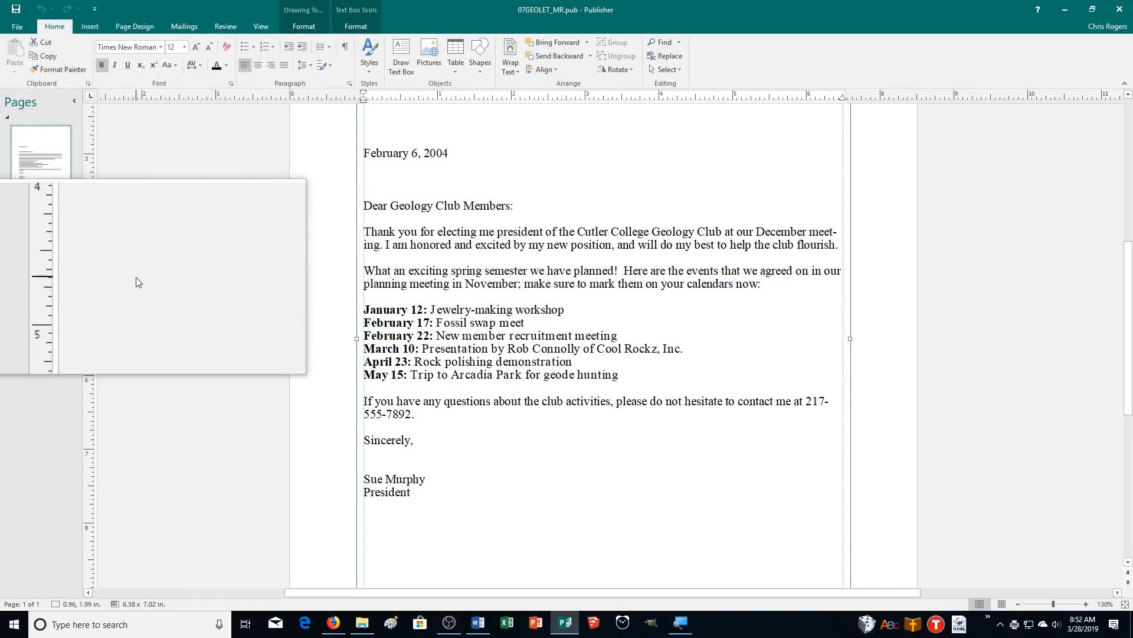
Close the 07GEOLET_MR letter publication, saving its changes.
click(16, 30)
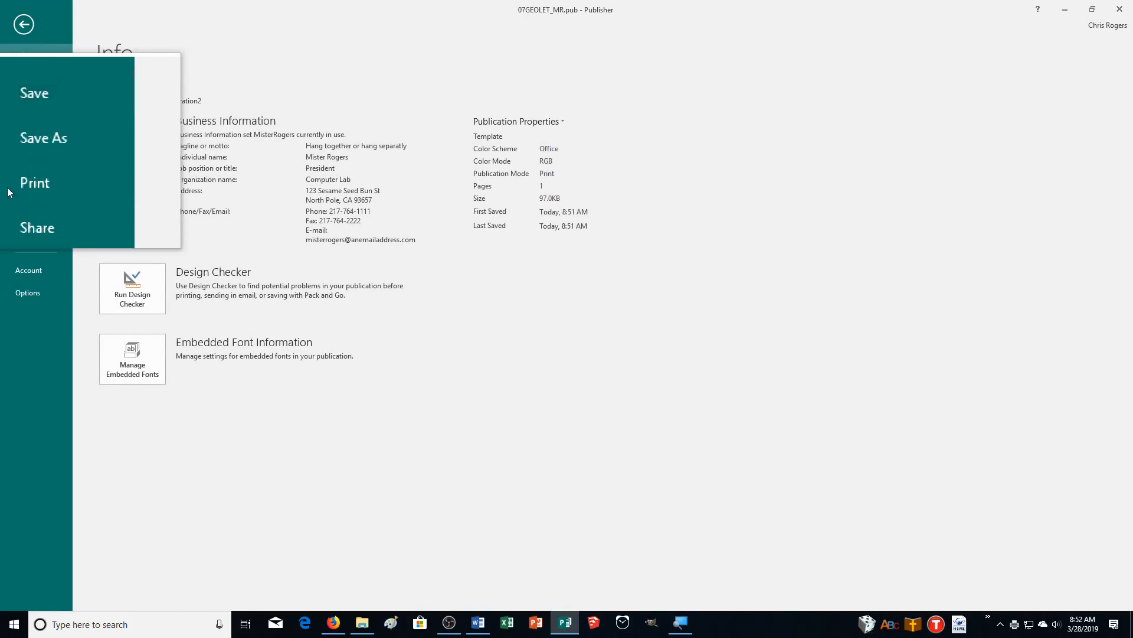
click(20, 234)
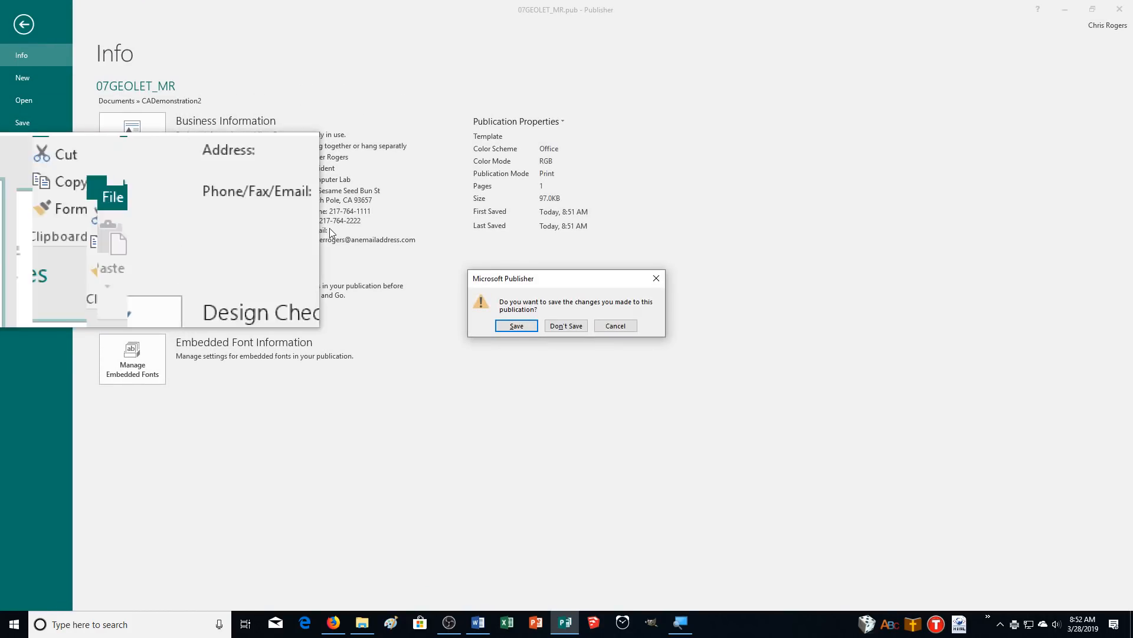
click(511, 328)
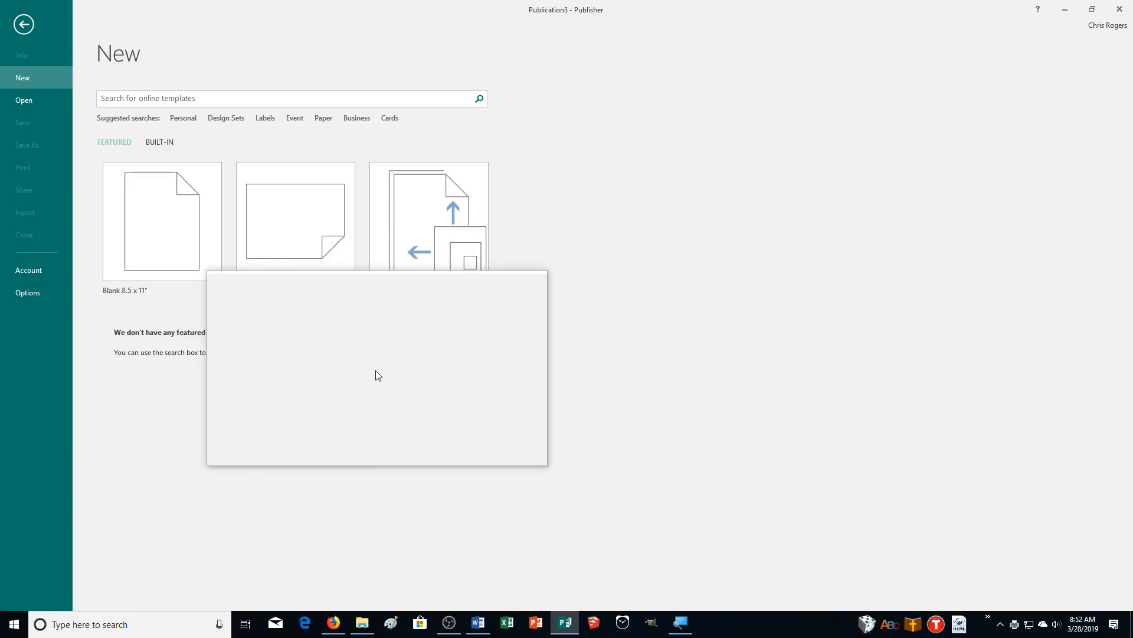
Browse the recent files and the Downloads folder for the OPUB07A publication.
click(19, 105)
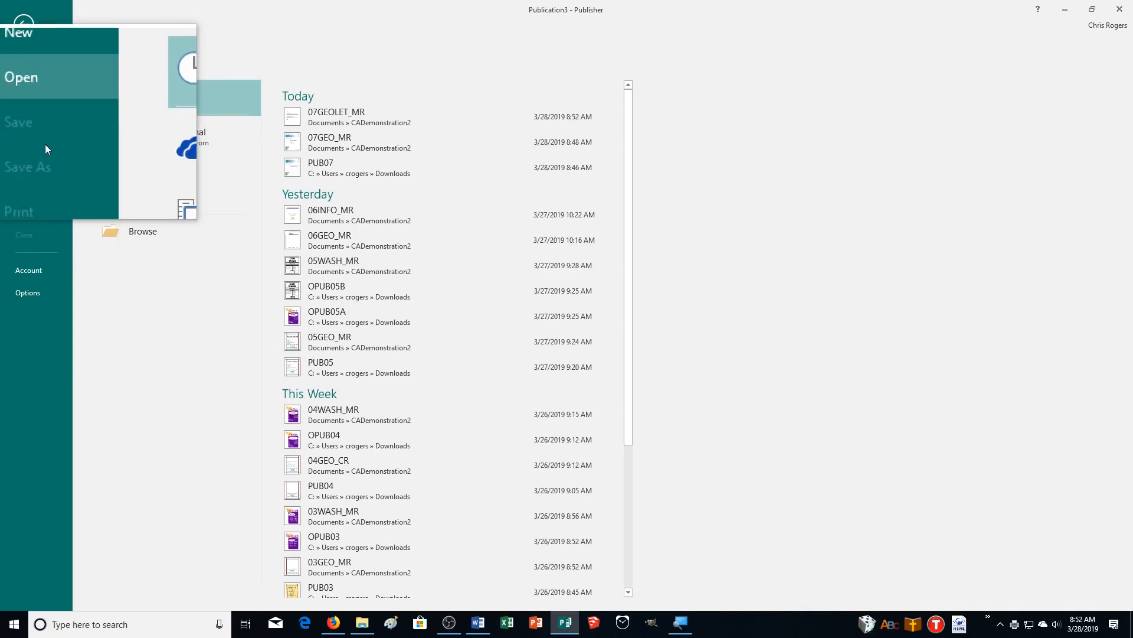
click(138, 243)
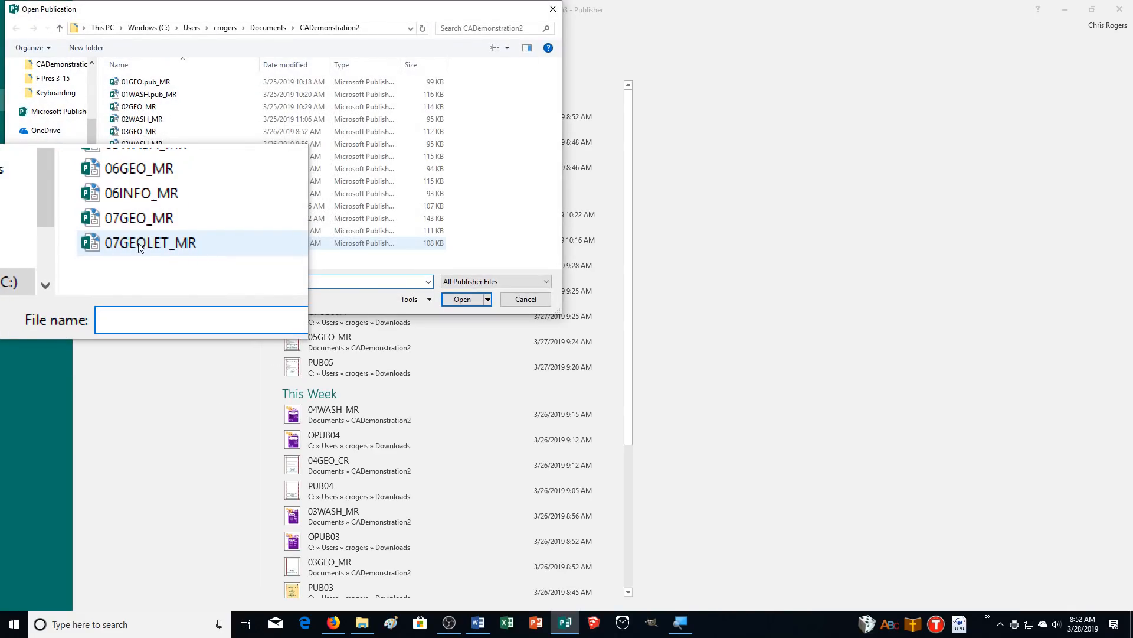
scroll(50, 83, up, 2)
click(59, 75)
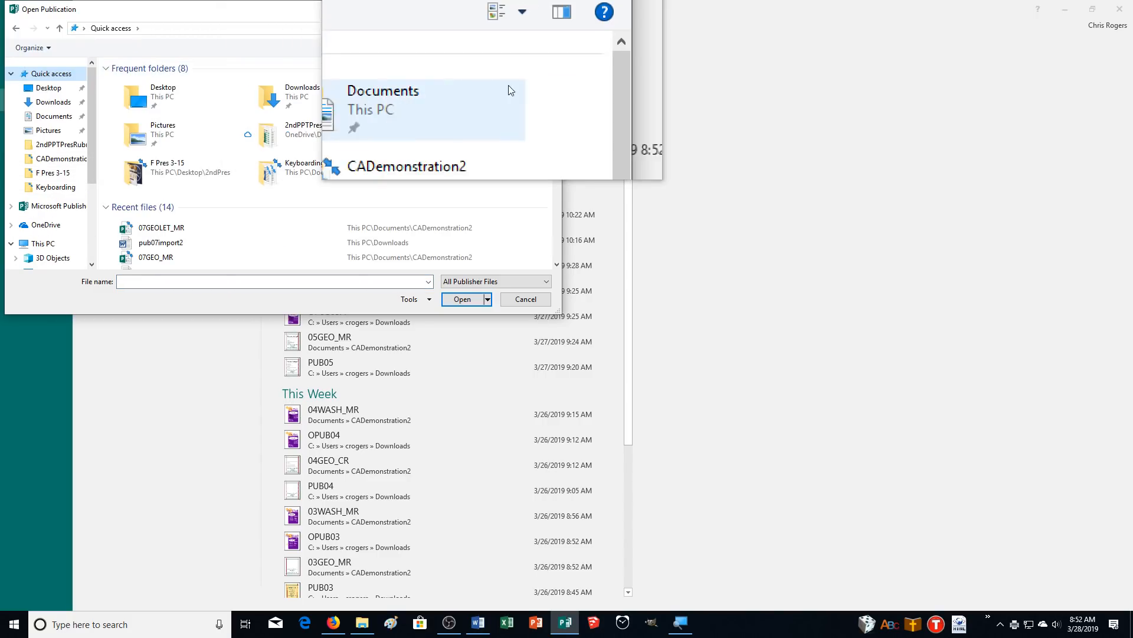
scroll(554, 98, down, 4)
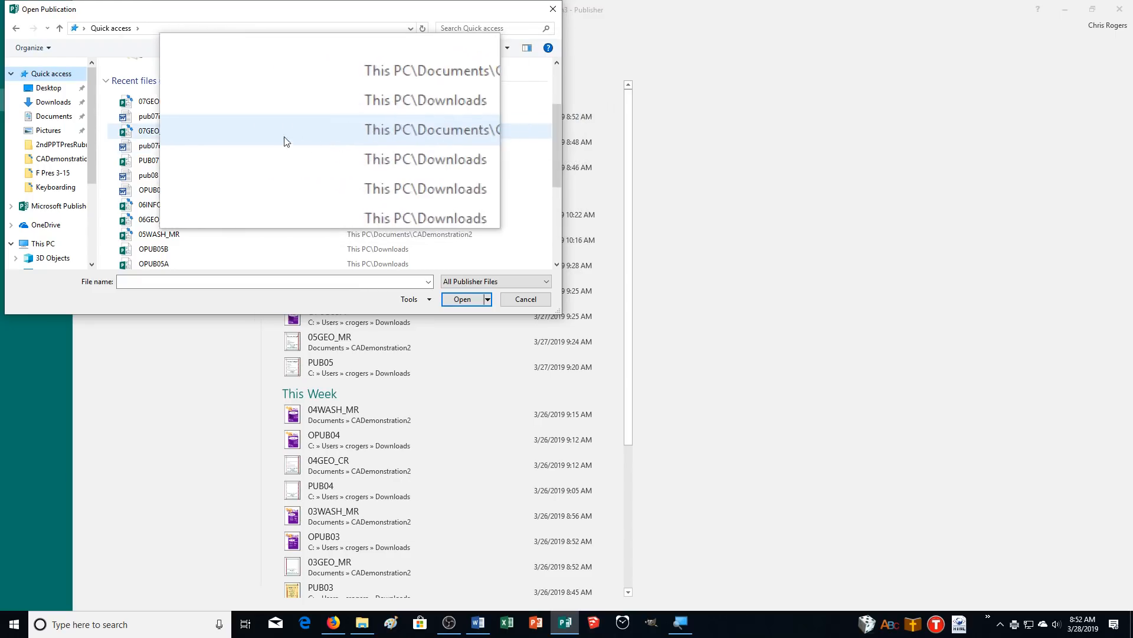
click(50, 101)
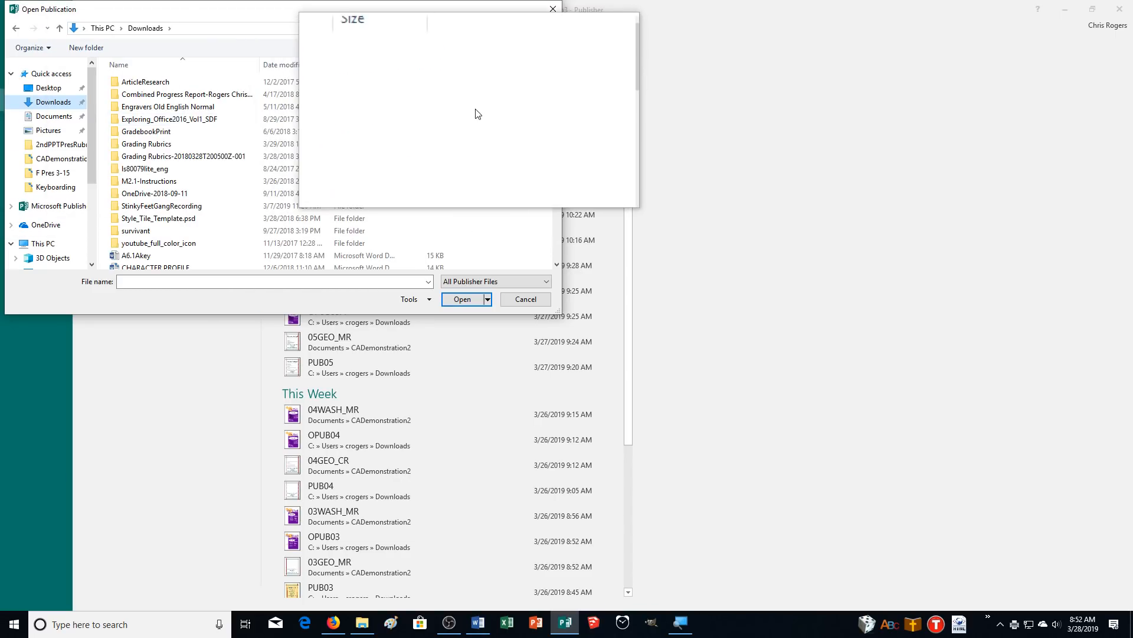
drag(552, 86, 543, 149)
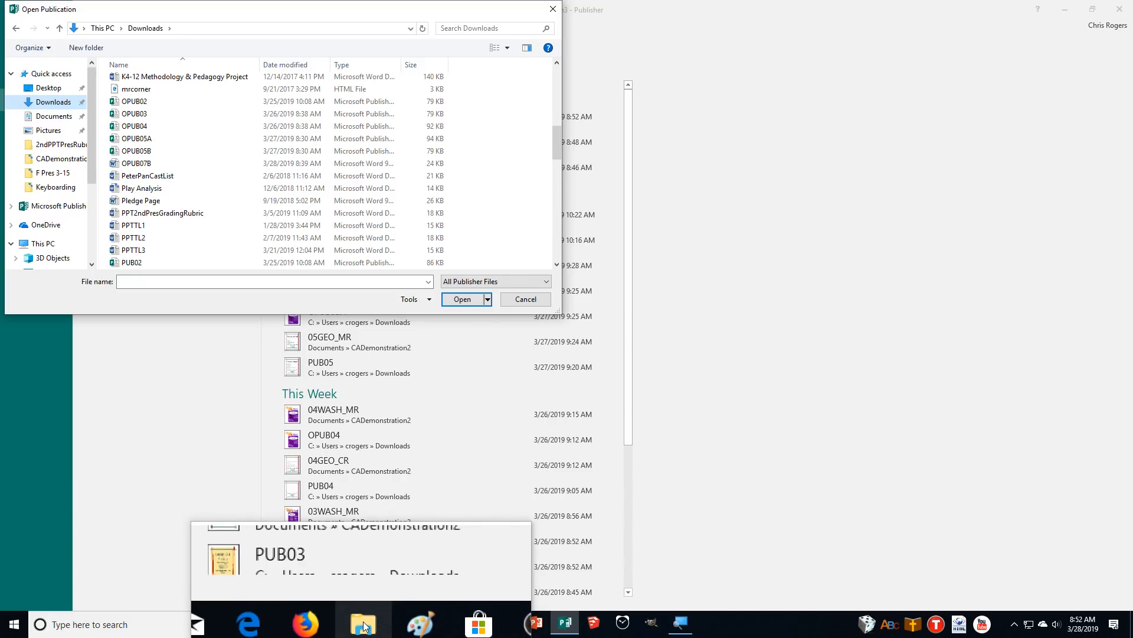
Switch to Firefox and download OPUB07A.pub from the homework files of assignment CA-PBEx07 on PlusPortals.
click(339, 625)
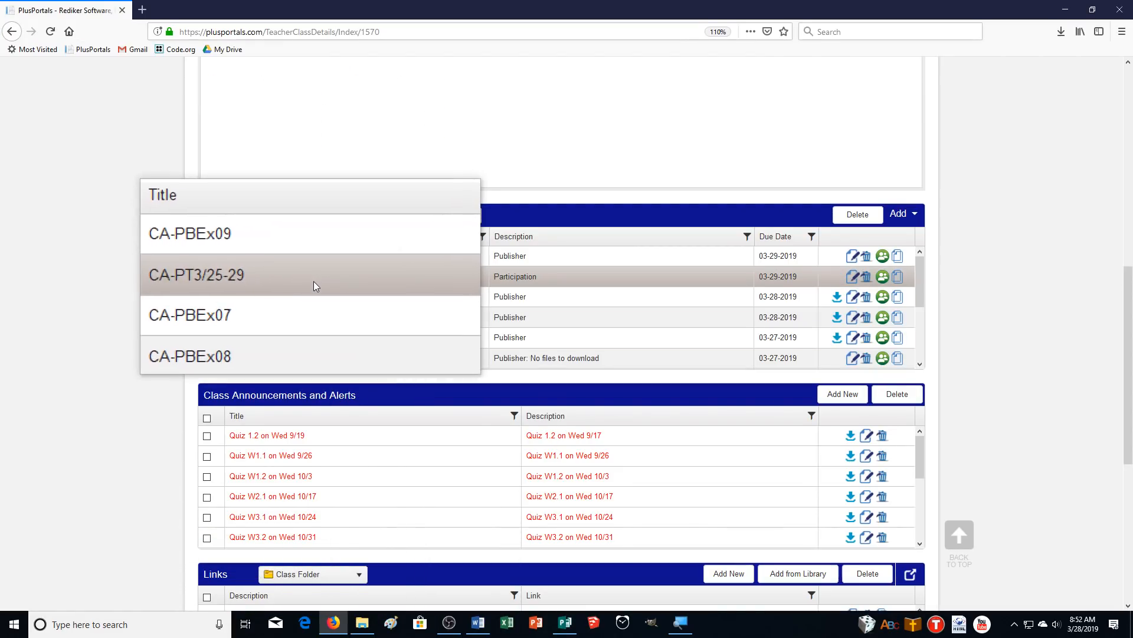
click(835, 301)
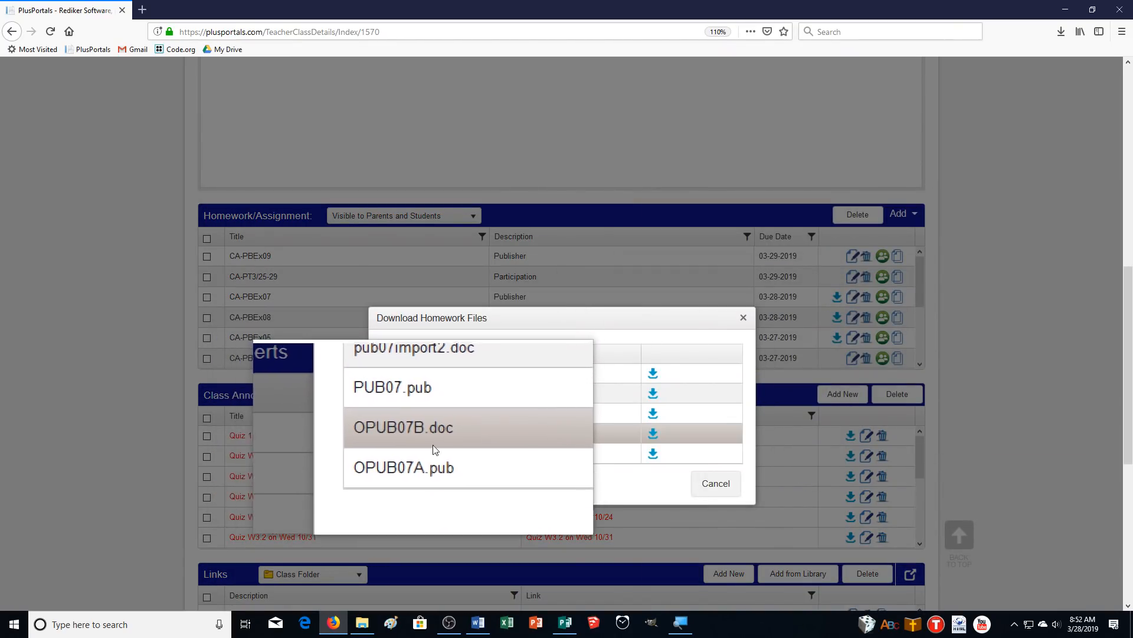
click(646, 455)
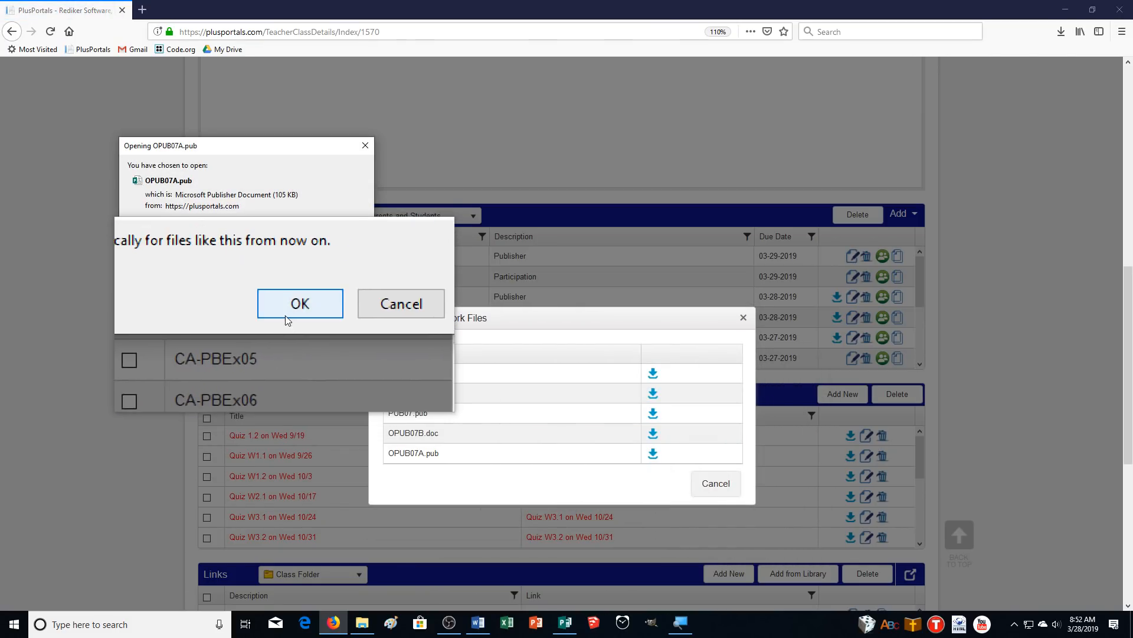
click(285, 309)
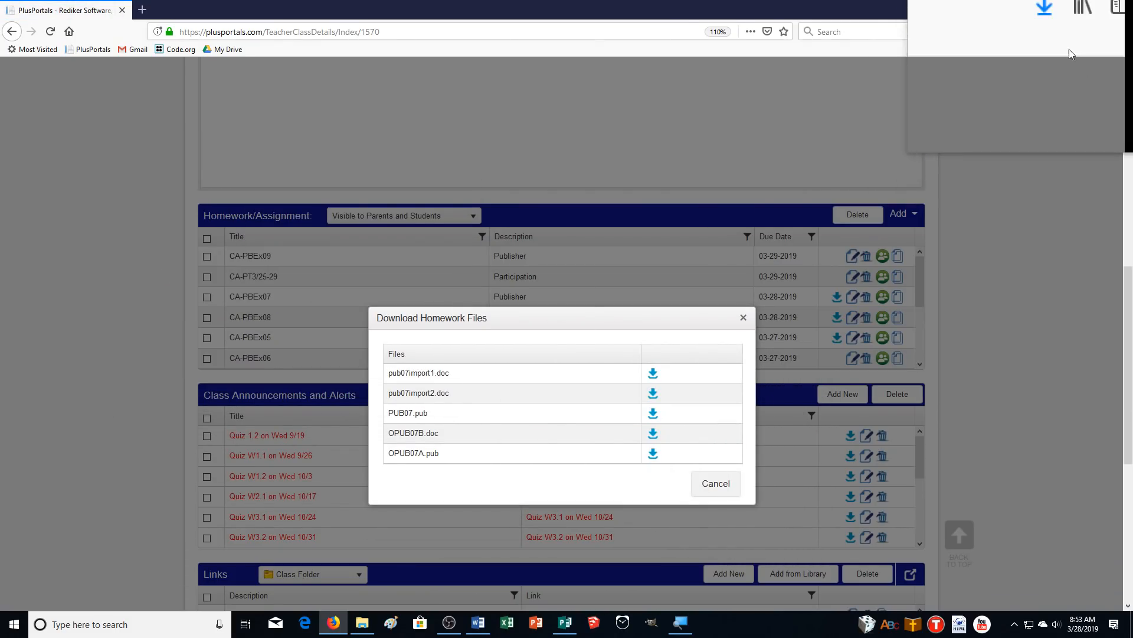
Return to Publisher and open OPUB07A from the recent files in Quick access.
click(565, 623)
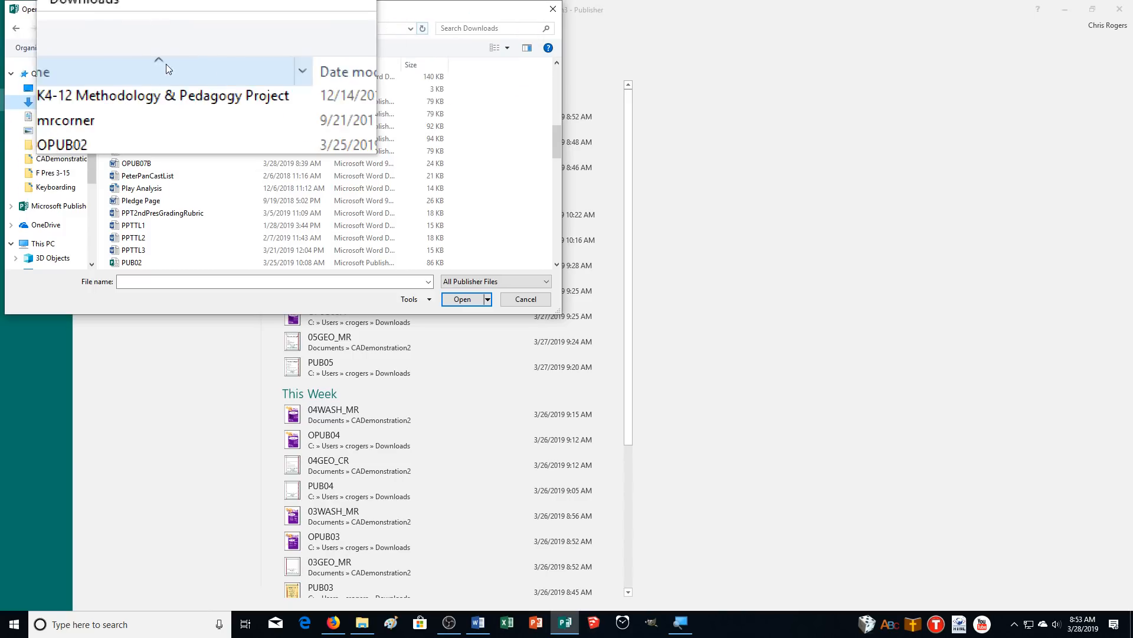
click(64, 76)
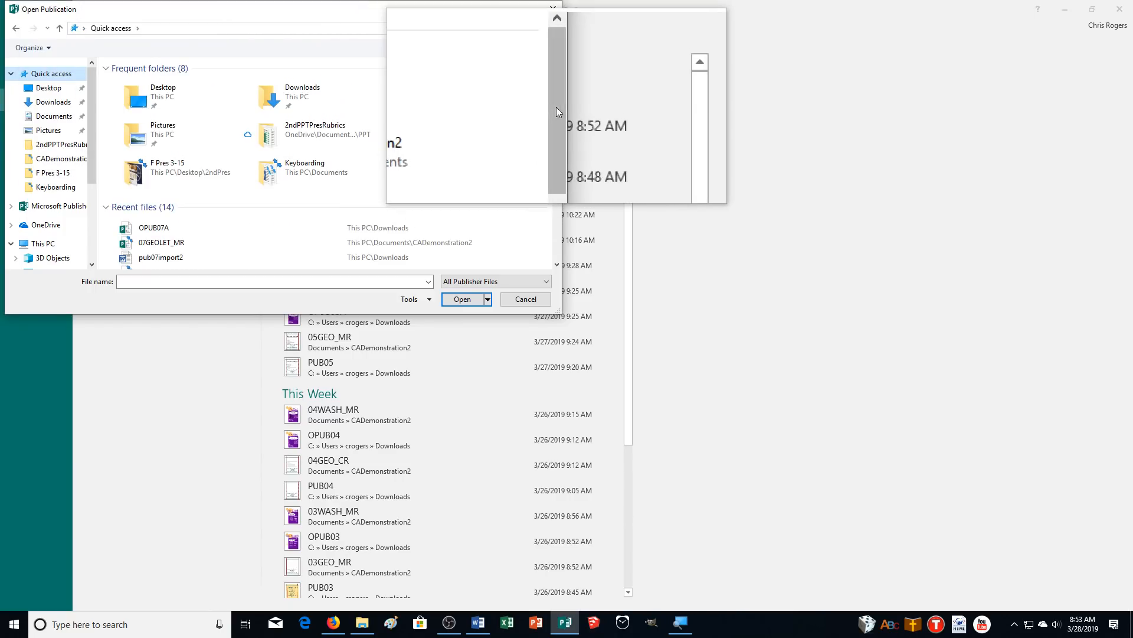
double_click(153, 227)
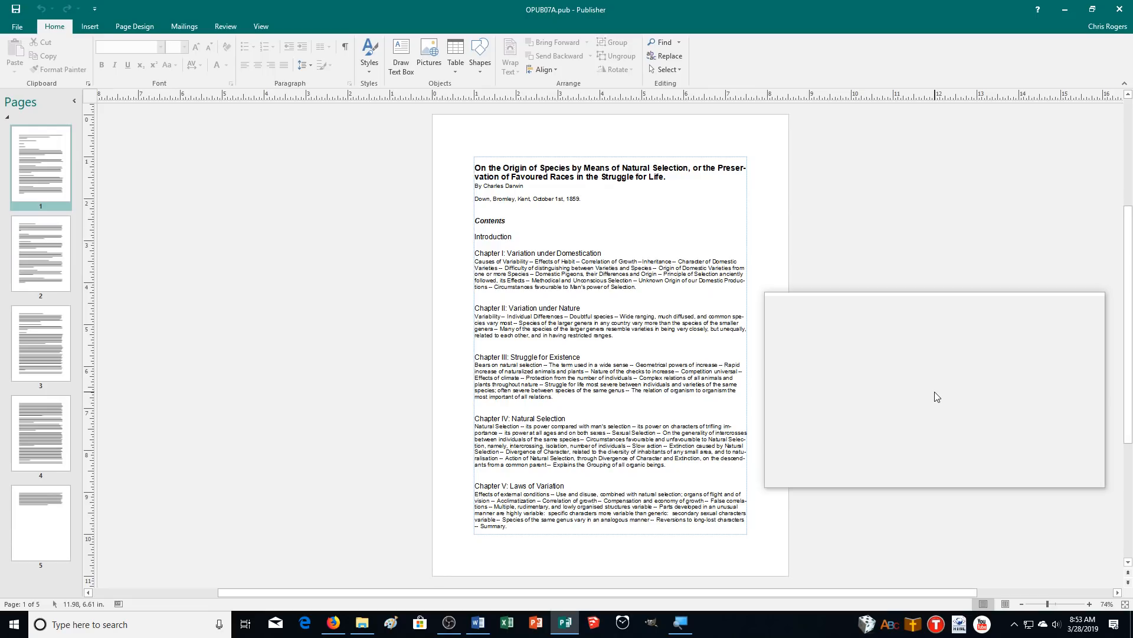
Save the publication in the CADemonstration2 folder under the file name 07ESSAY_MR.
click(11, 27)
click(19, 149)
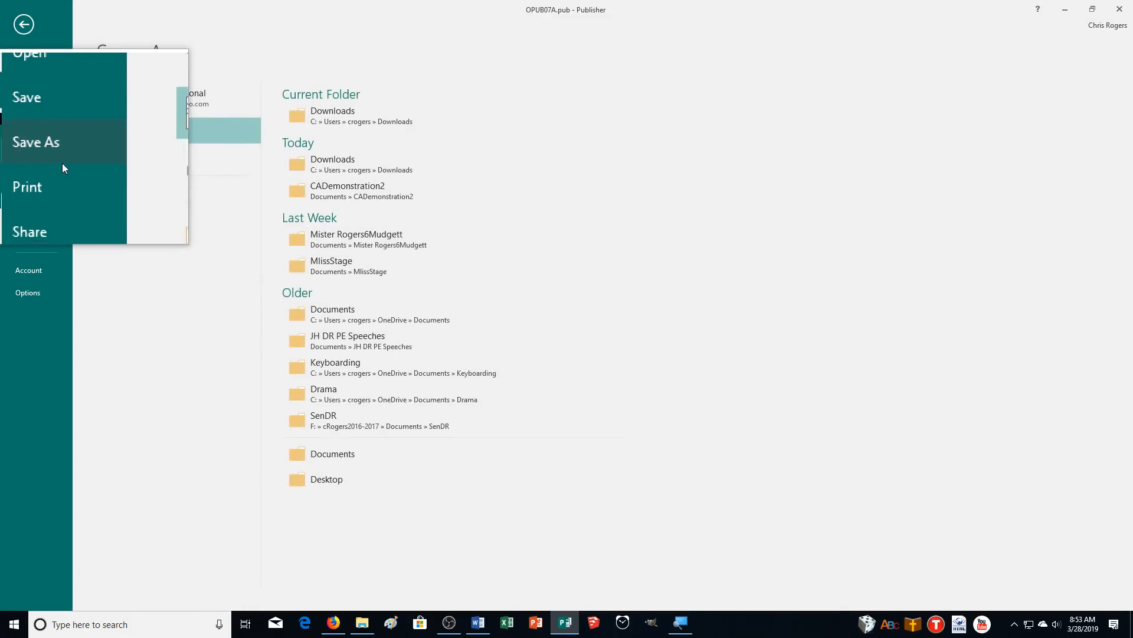
click(333, 192)
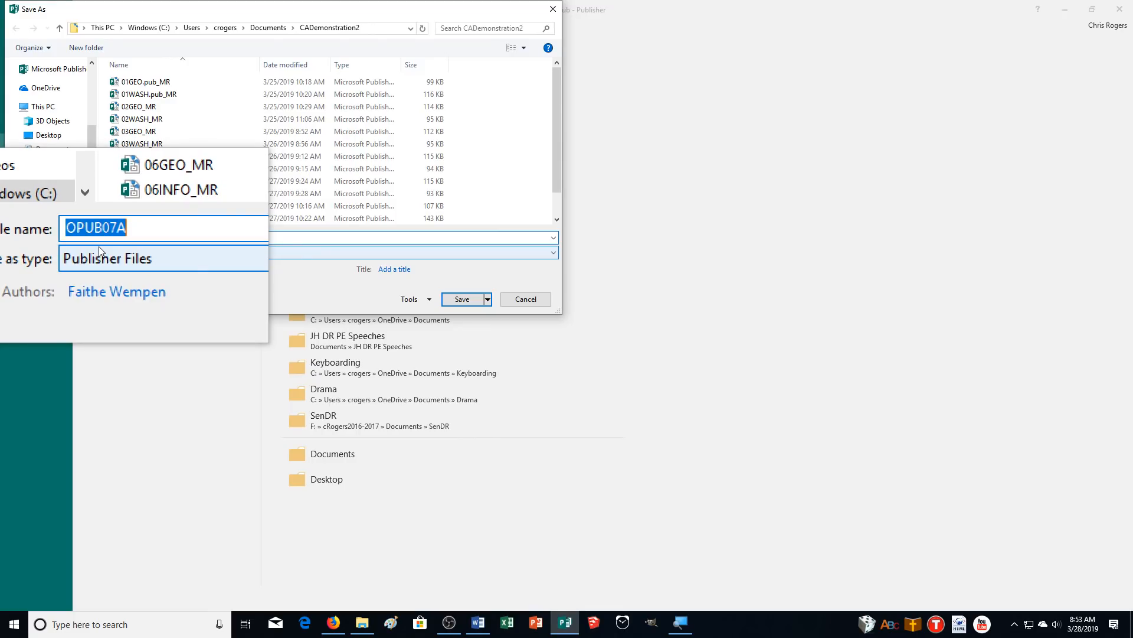
text(07ESSAY_MR)
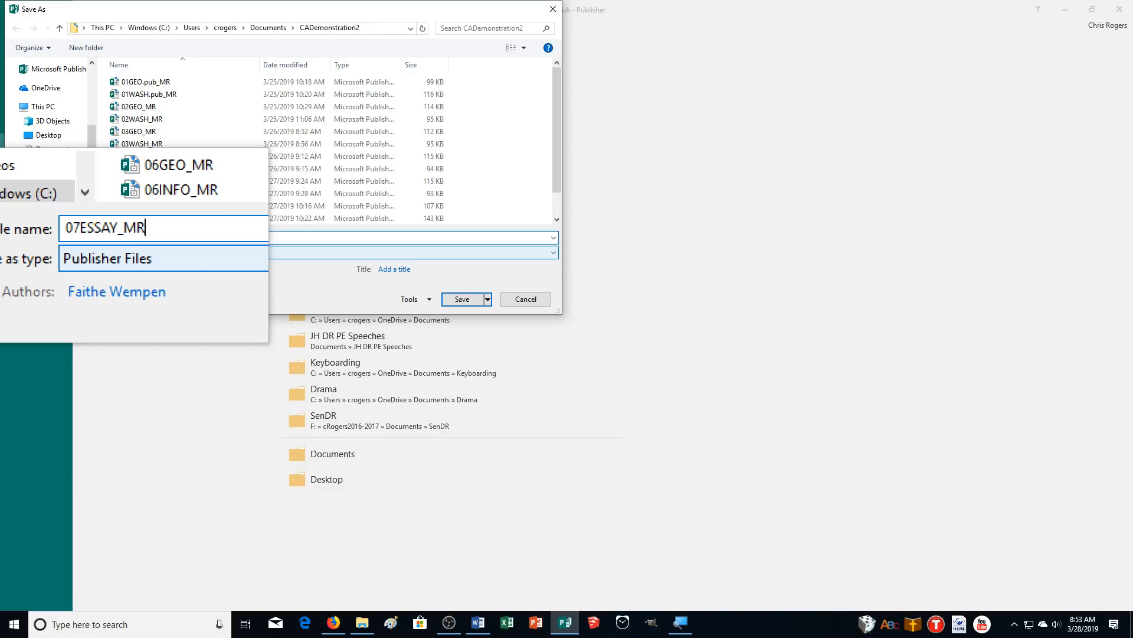
key(Return)
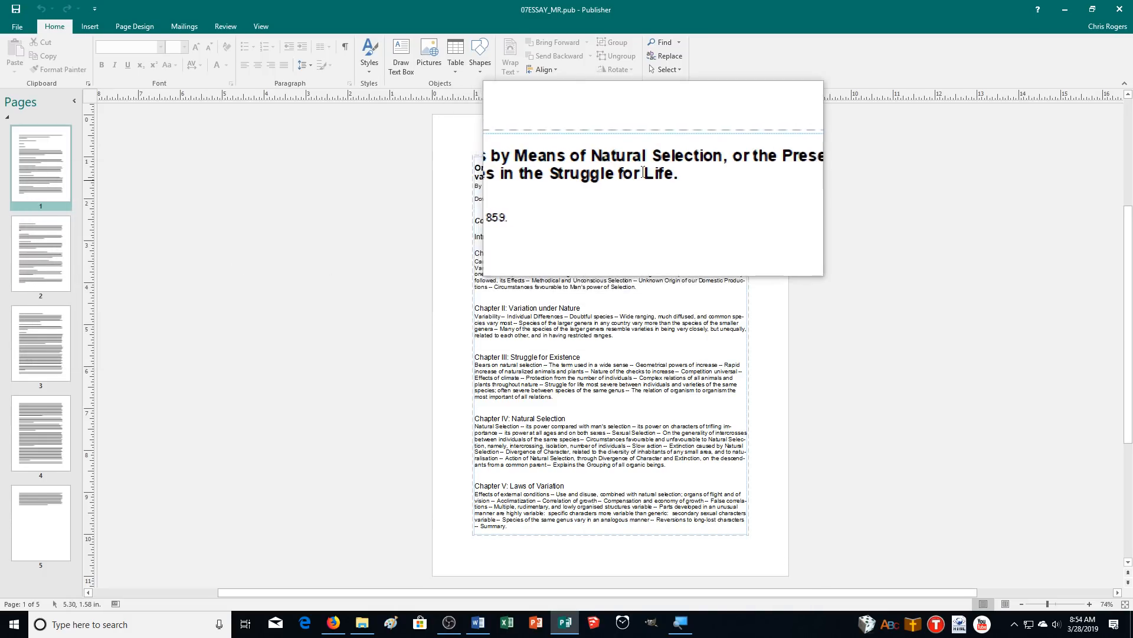
Shorten the essay's text box on page 1 from its upper edge to about 8.05 in tall, starting about 2 in down the page.
click(628, 159)
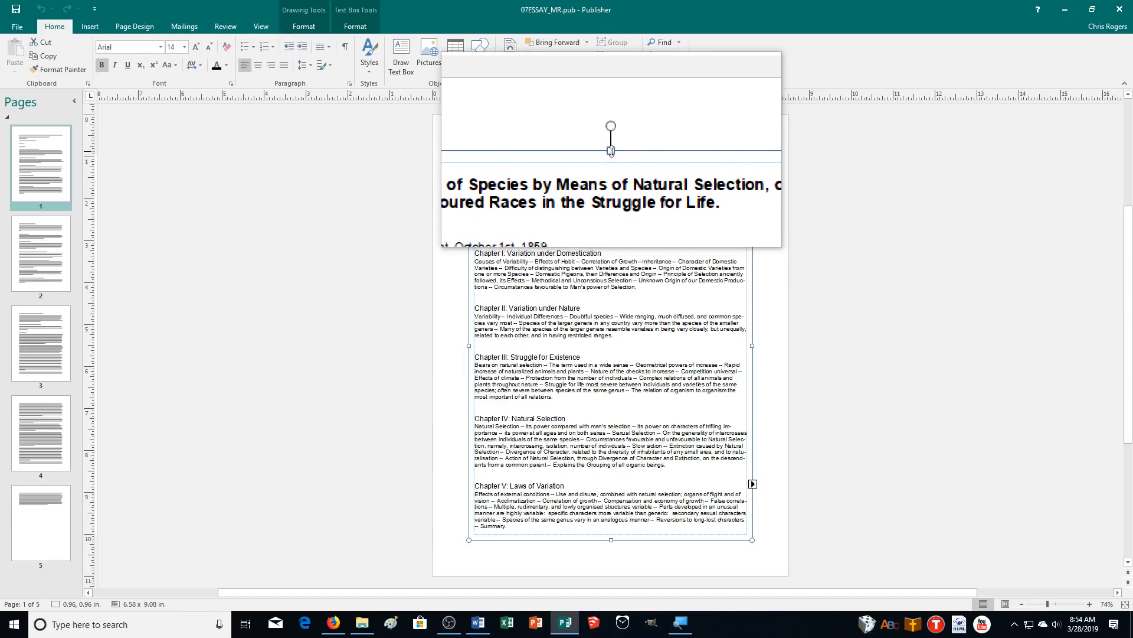
drag(612, 152, 603, 195)
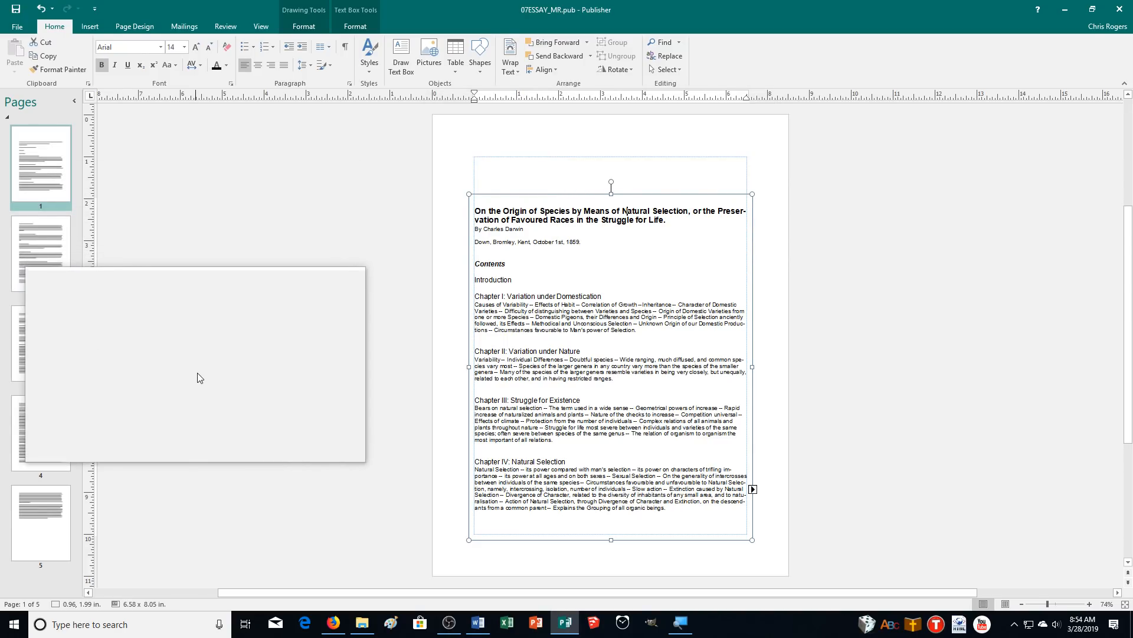
click(447, 173)
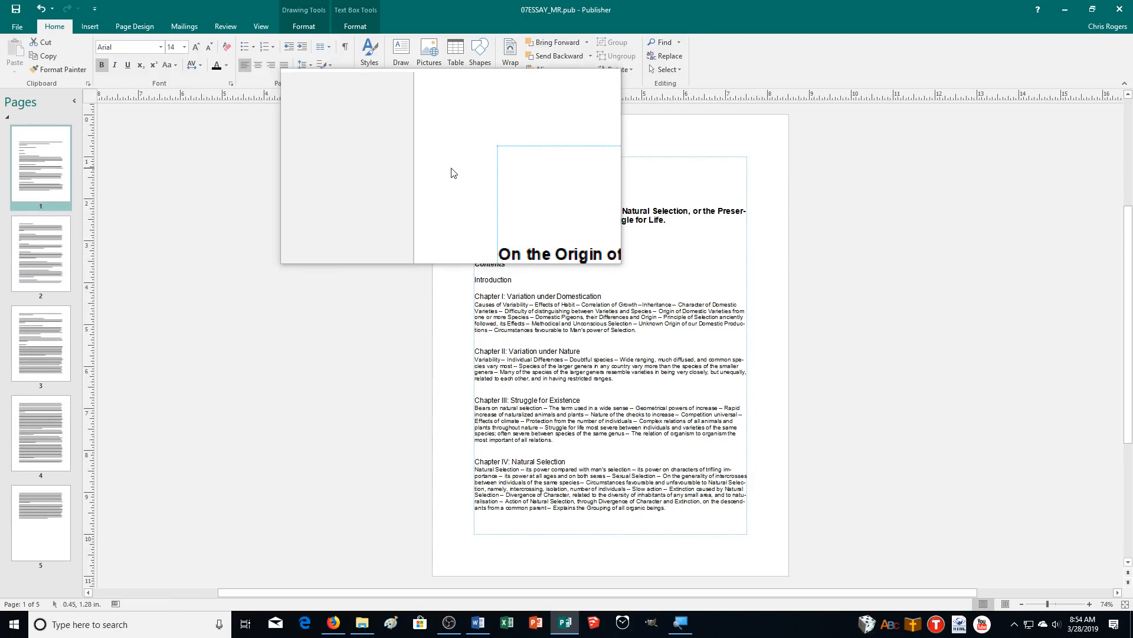
Insert the text of the Word file OPUB07B from the recent files onto page 1.
click(101, 33)
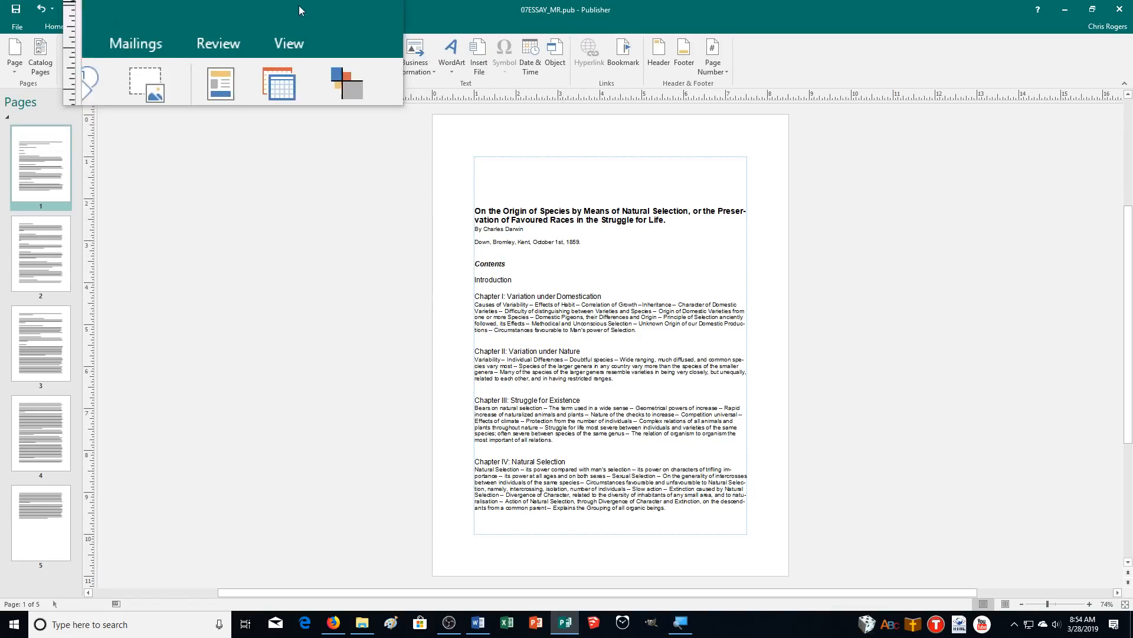
click(480, 53)
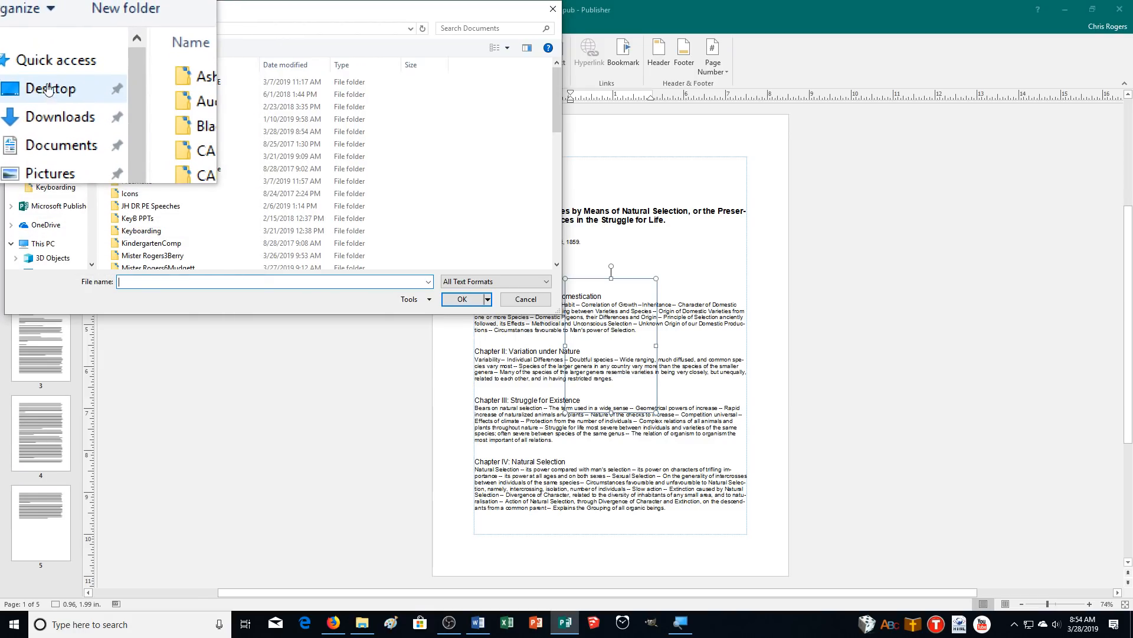
click(48, 77)
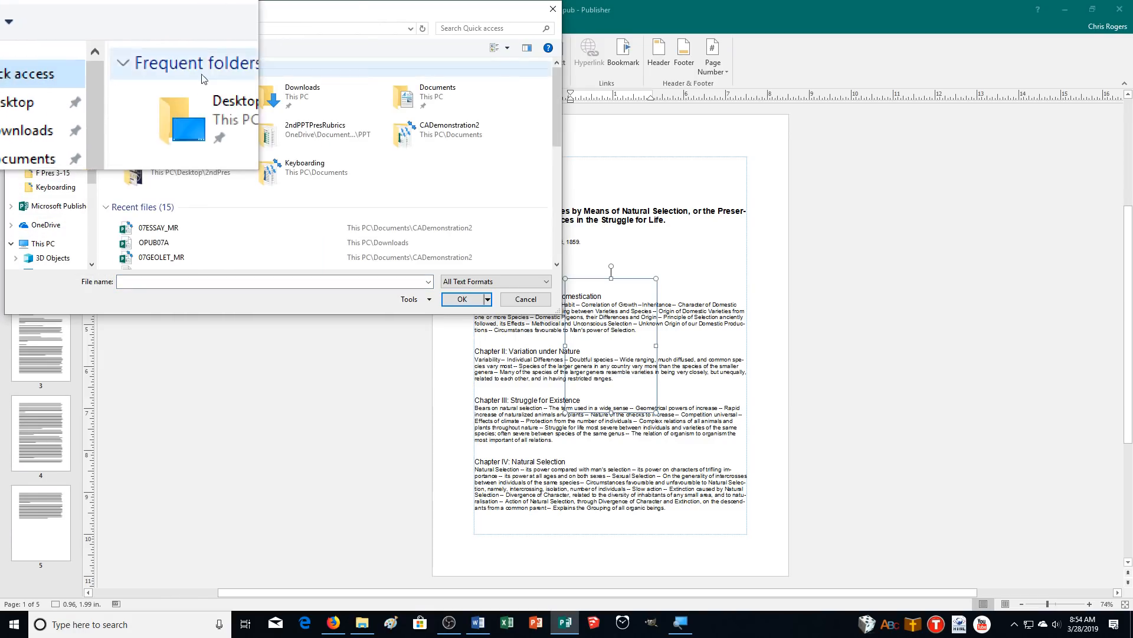
drag(556, 92, 557, 123)
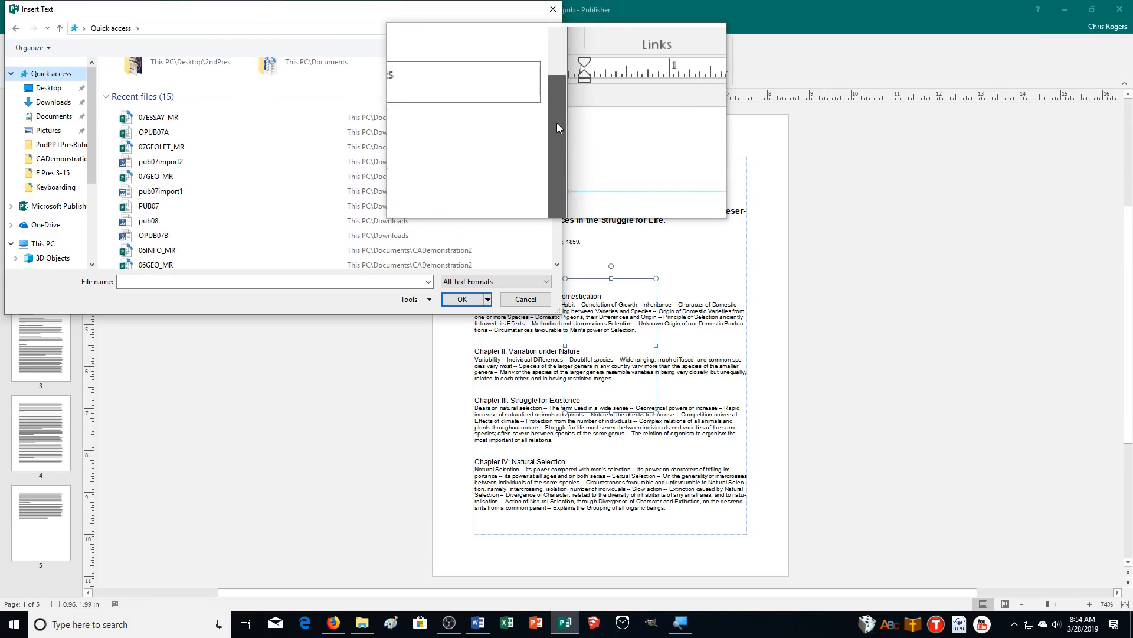
click(141, 240)
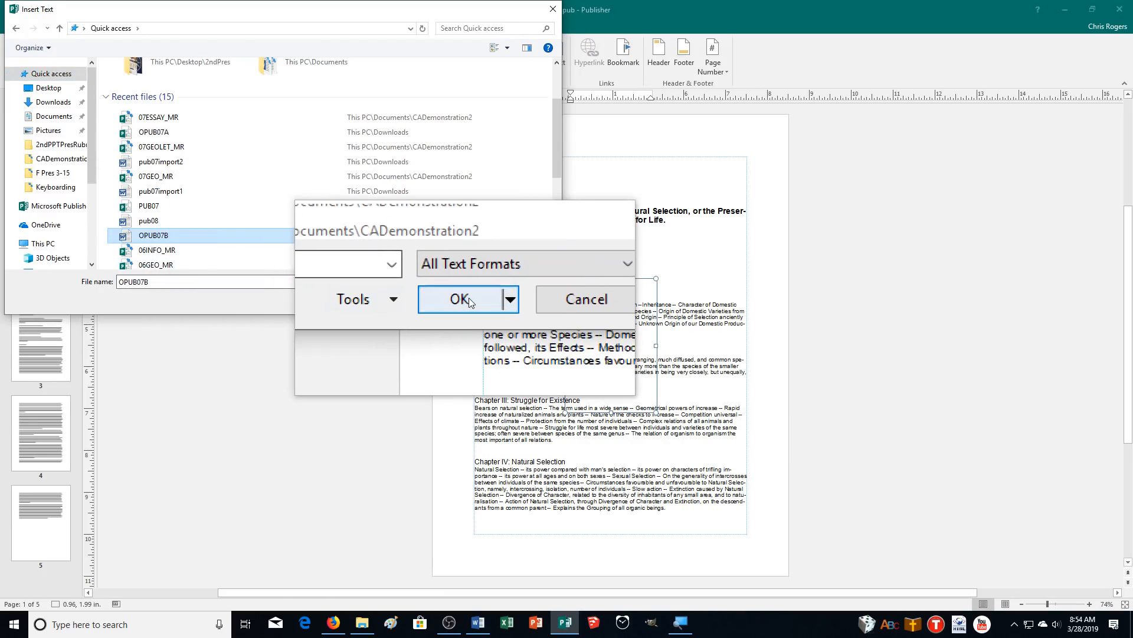
click(464, 298)
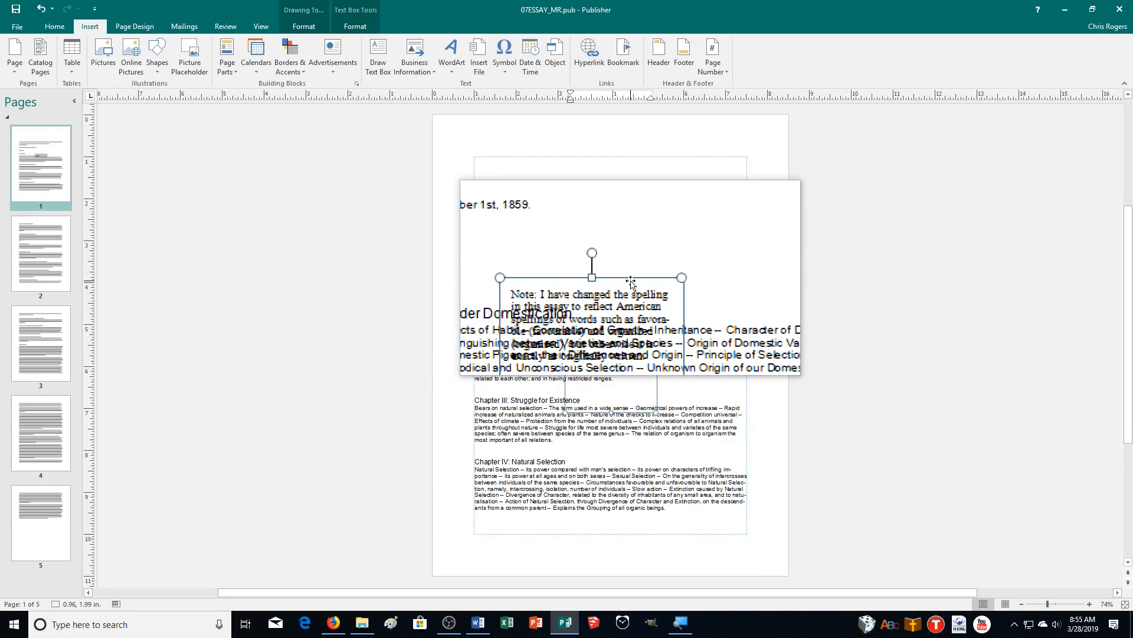
Place the note's text box above the essay title at the page margins, size it about 6.5 by 1 in, and apply Best Fit.
drag(631, 283, 536, 154)
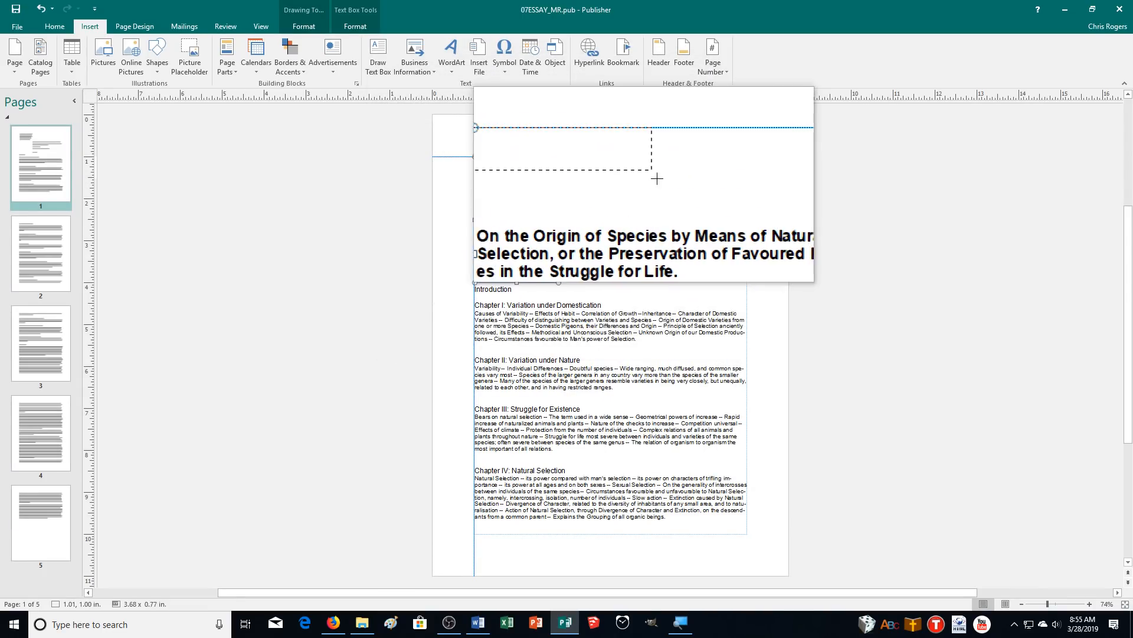
drag(740, 199, 751, 203)
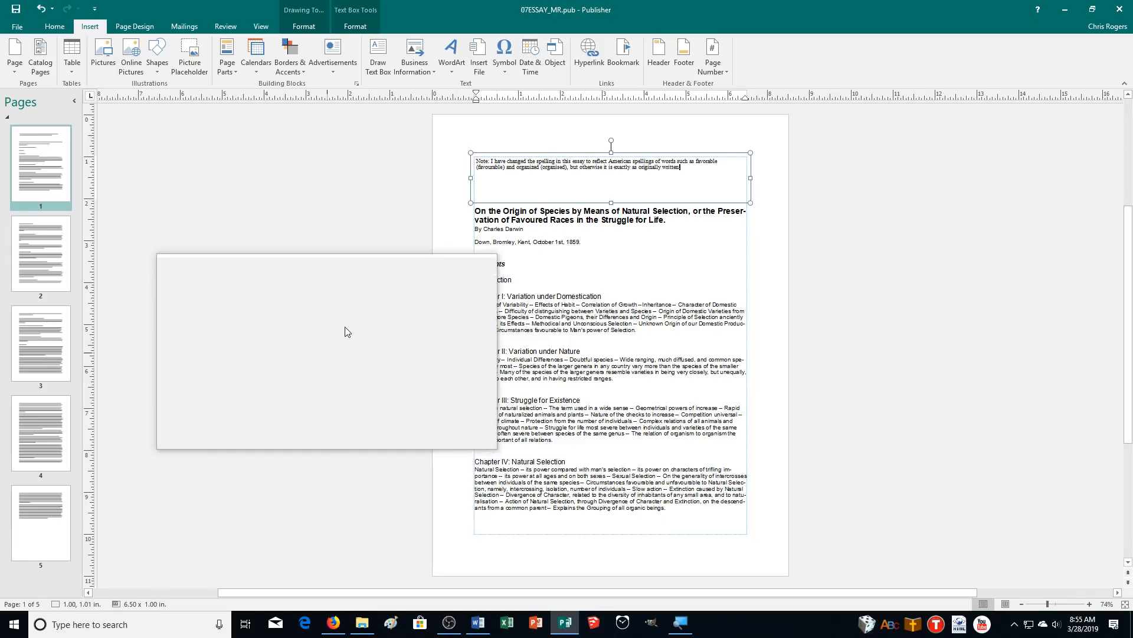
right_click(553, 175)
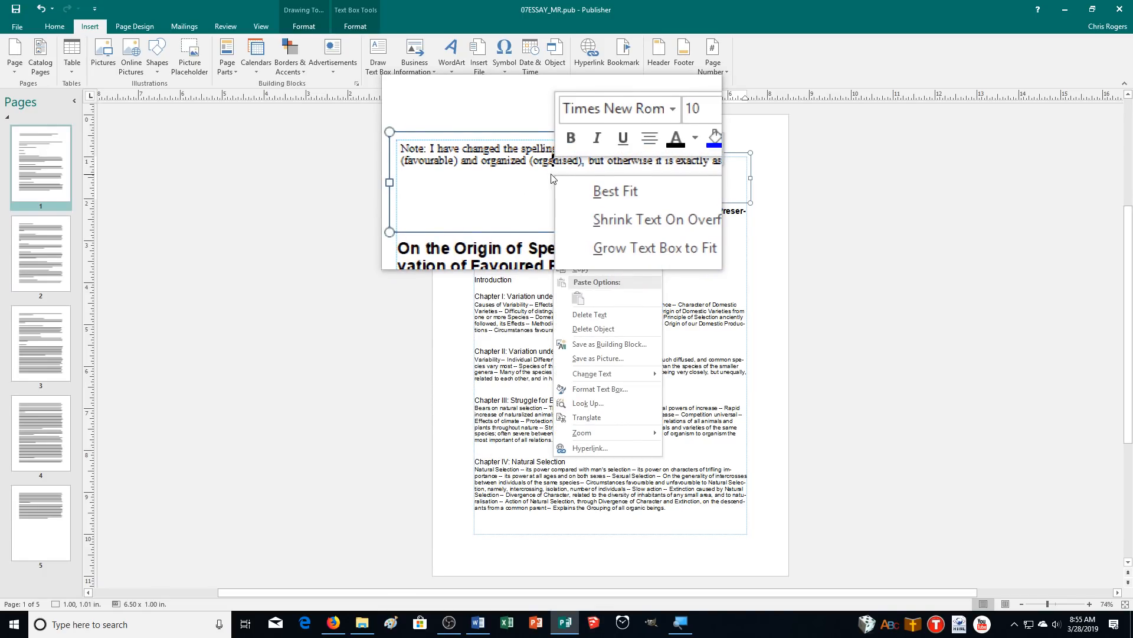
click(561, 180)
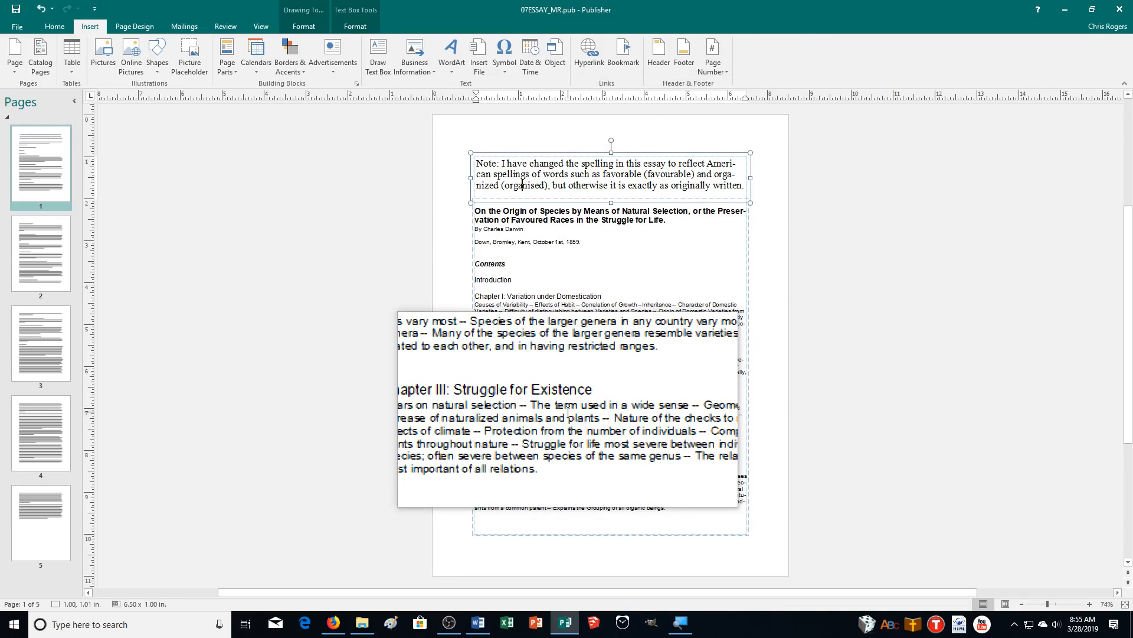
right_click(538, 173)
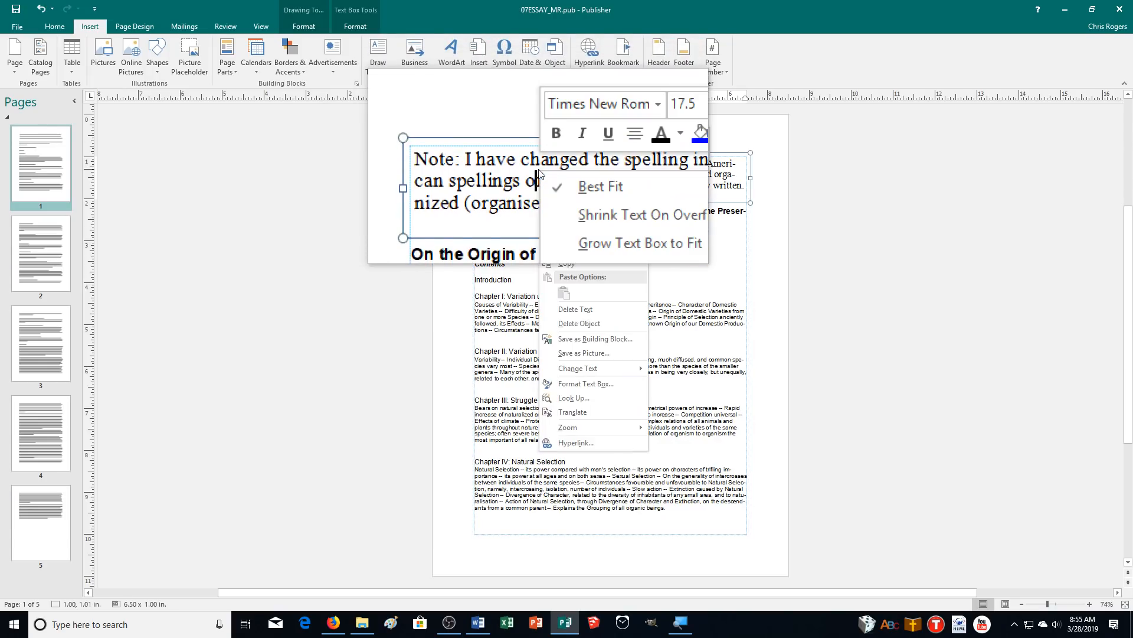
click(488, 180)
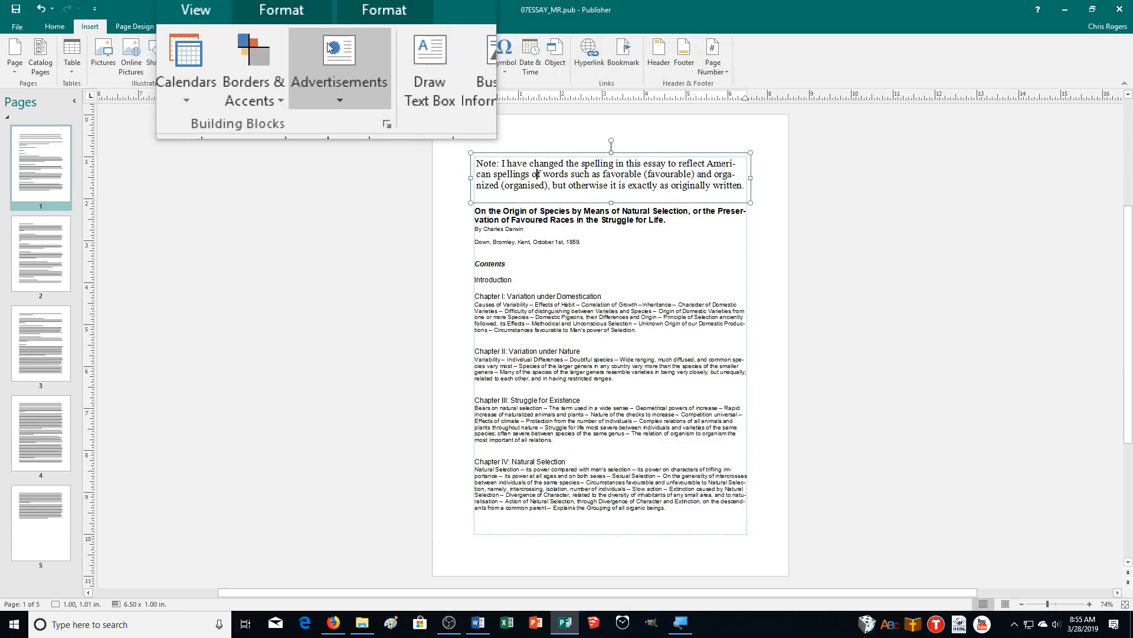
click(354, 26)
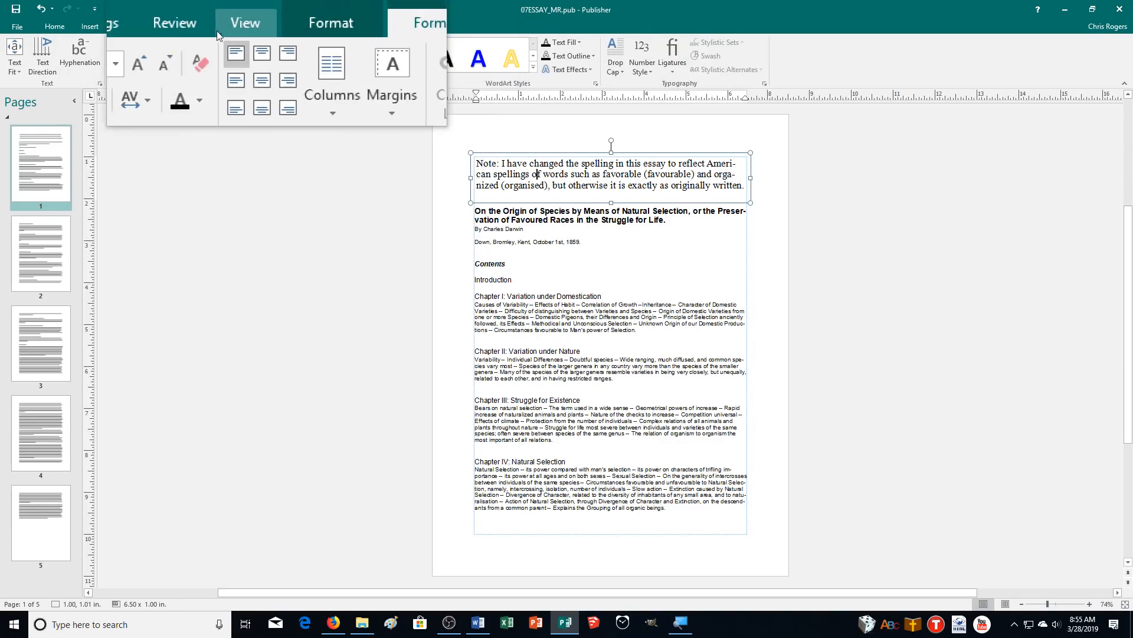
click(9, 58)
click(10, 58)
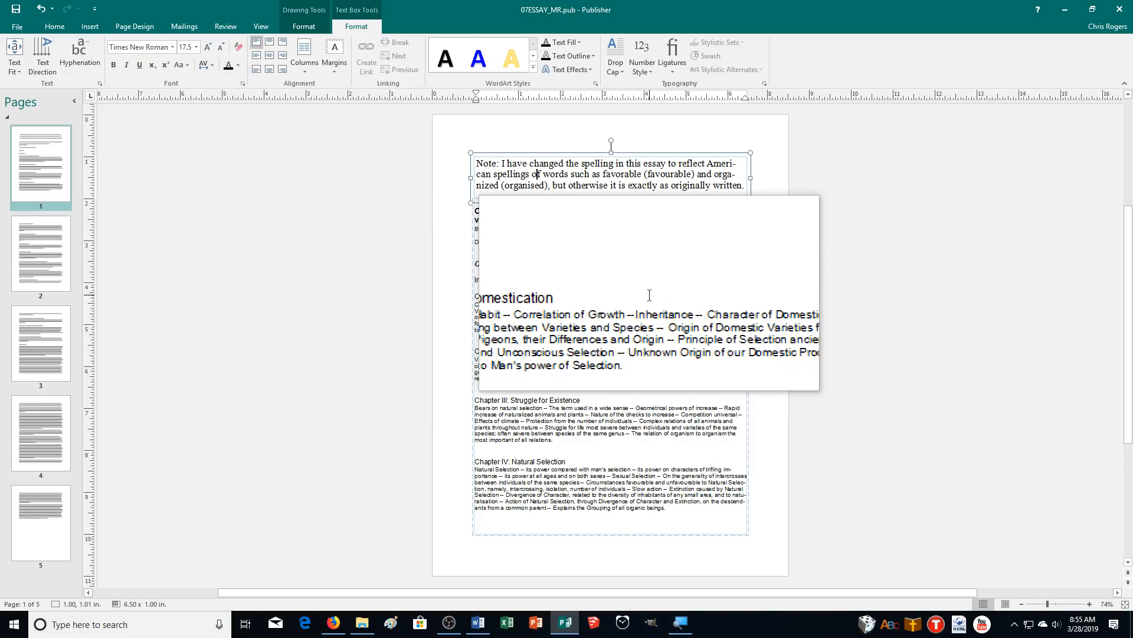
Start a spelling check in the essay's text box and accept the suggested replacements, including favorable and naturalization.
click(650, 296)
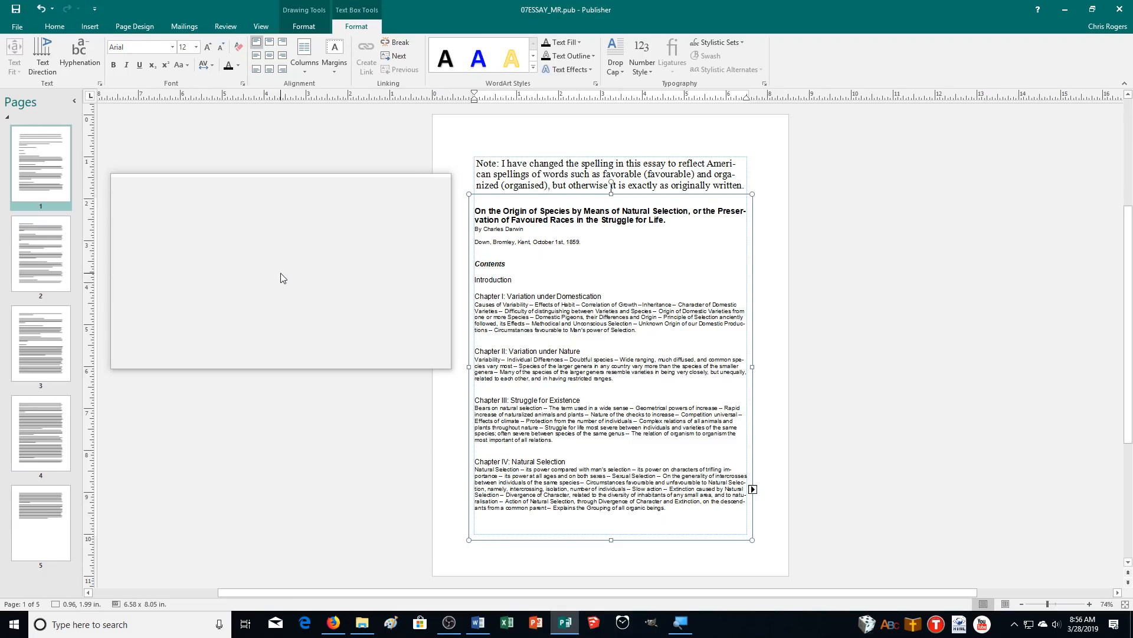
key(F7)
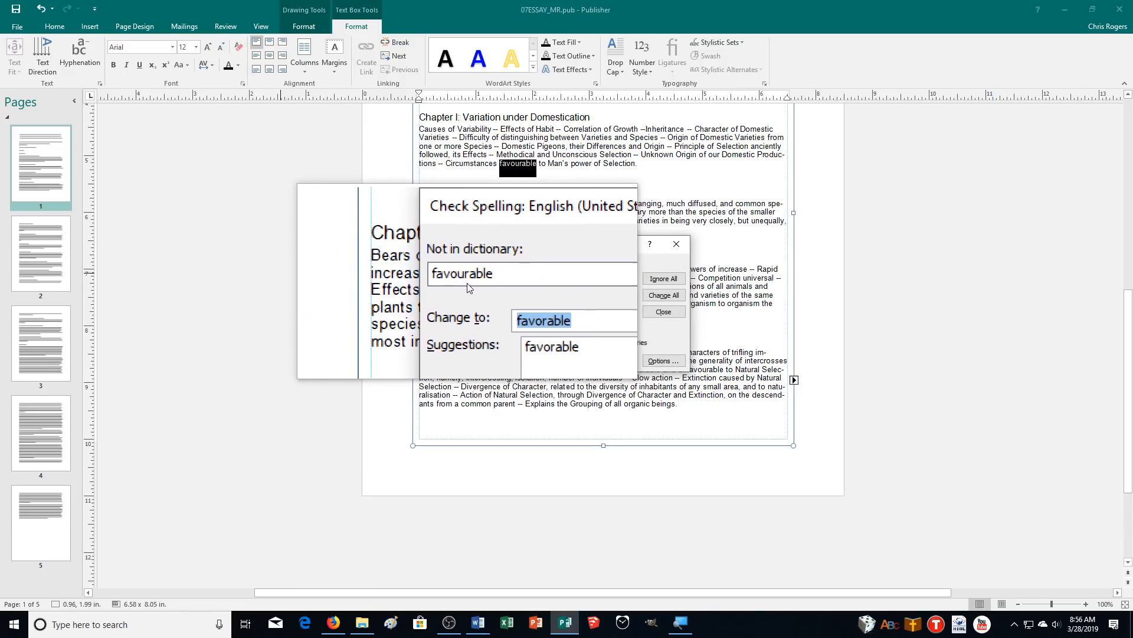
click(596, 298)
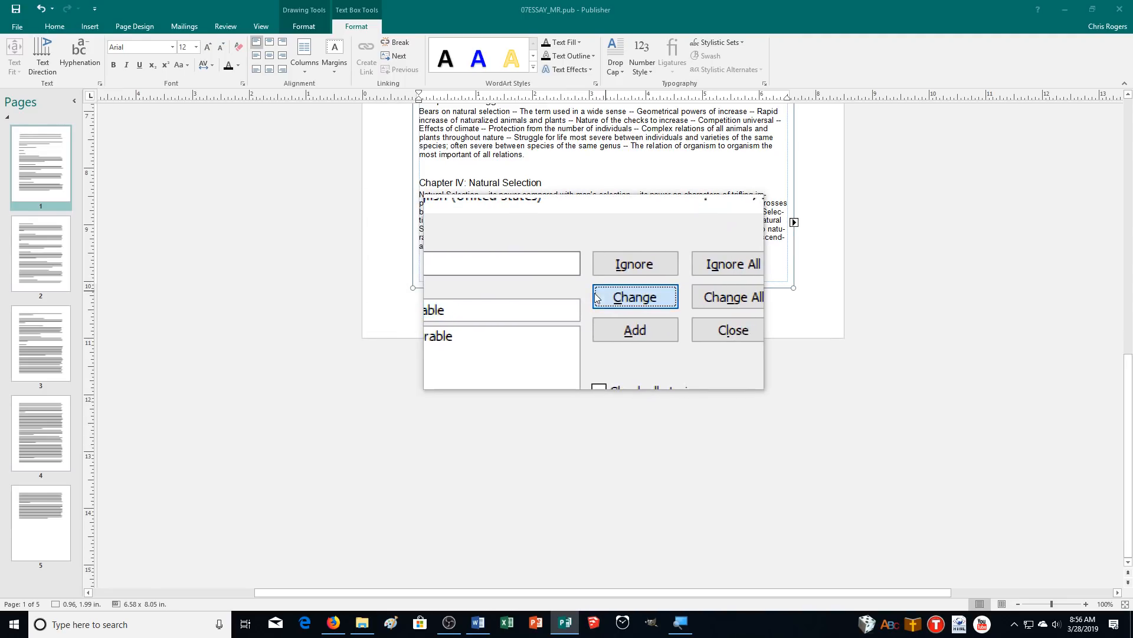
click(596, 297)
click(597, 297)
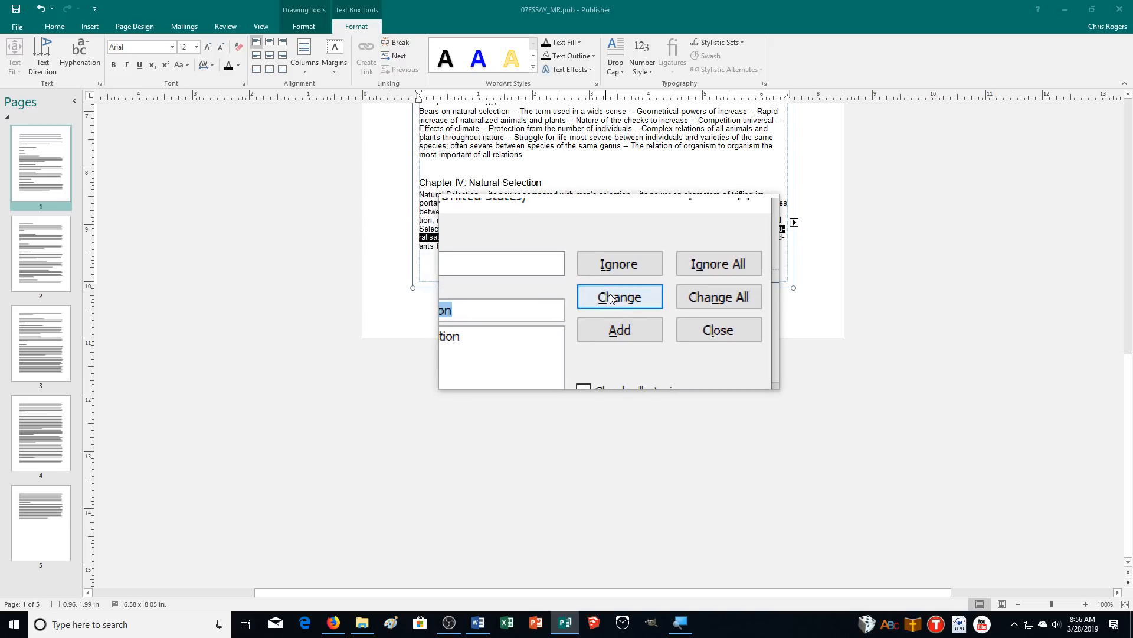
click(611, 297)
click(603, 298)
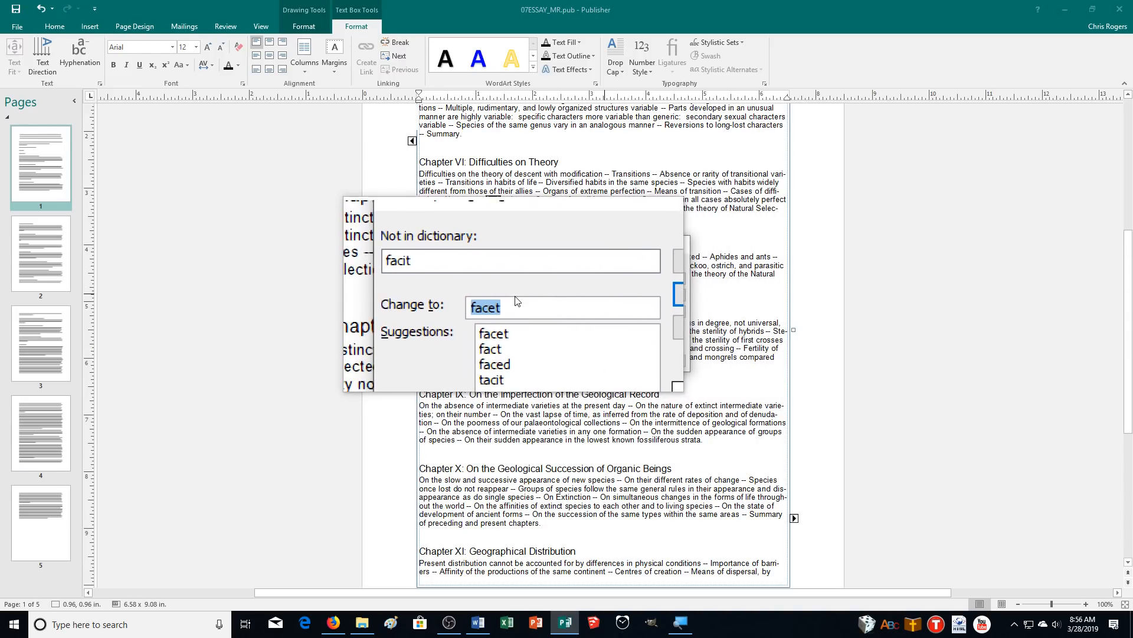
Continue the essay's spelling check, accepting the suggested replacements, including facet, septum, paleontological, colonization and favor.
click(614, 297)
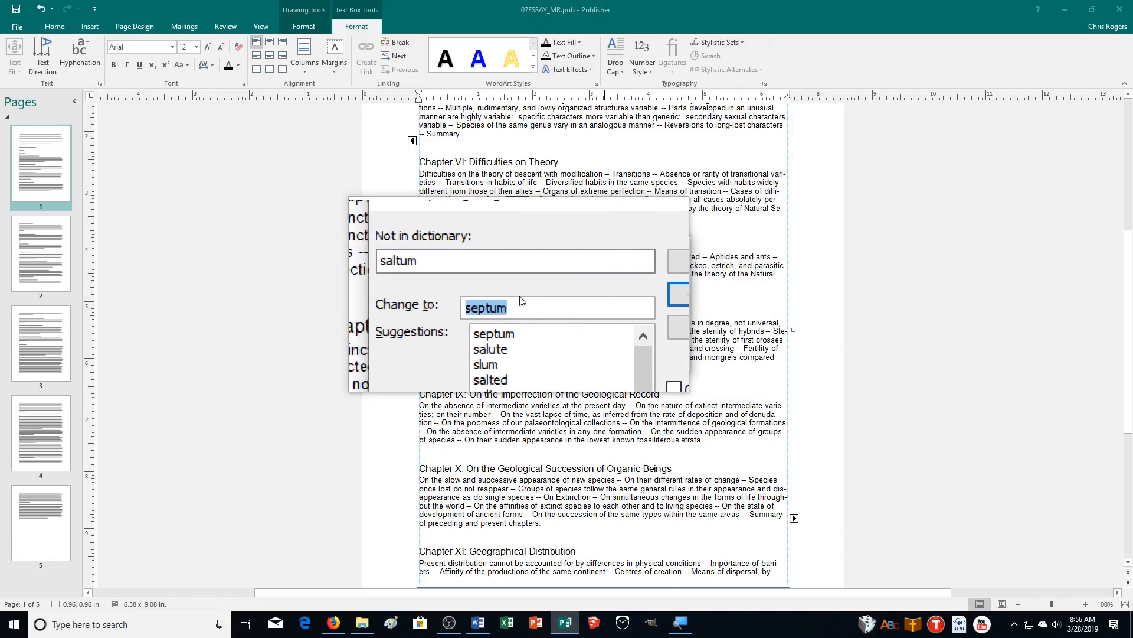
click(603, 298)
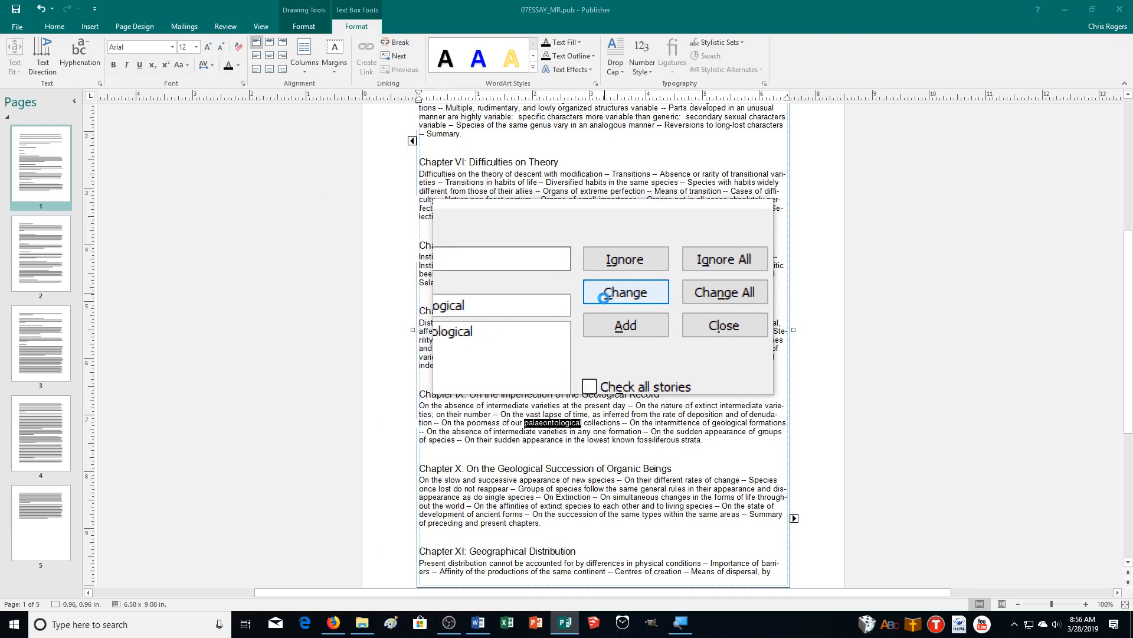
click(606, 303)
click(606, 300)
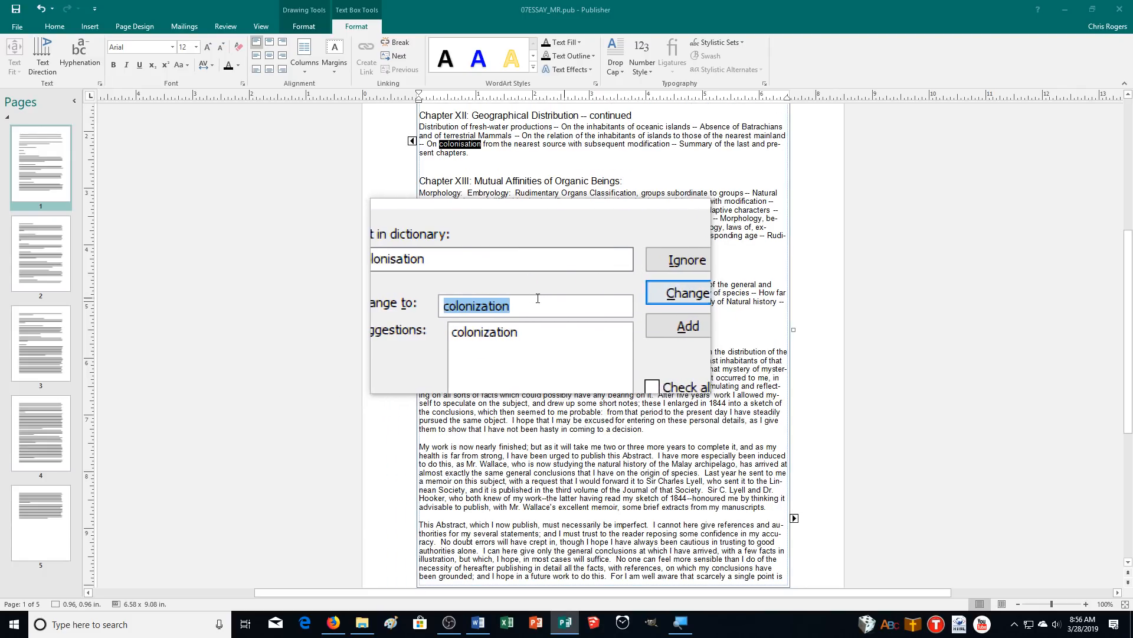
click(609, 298)
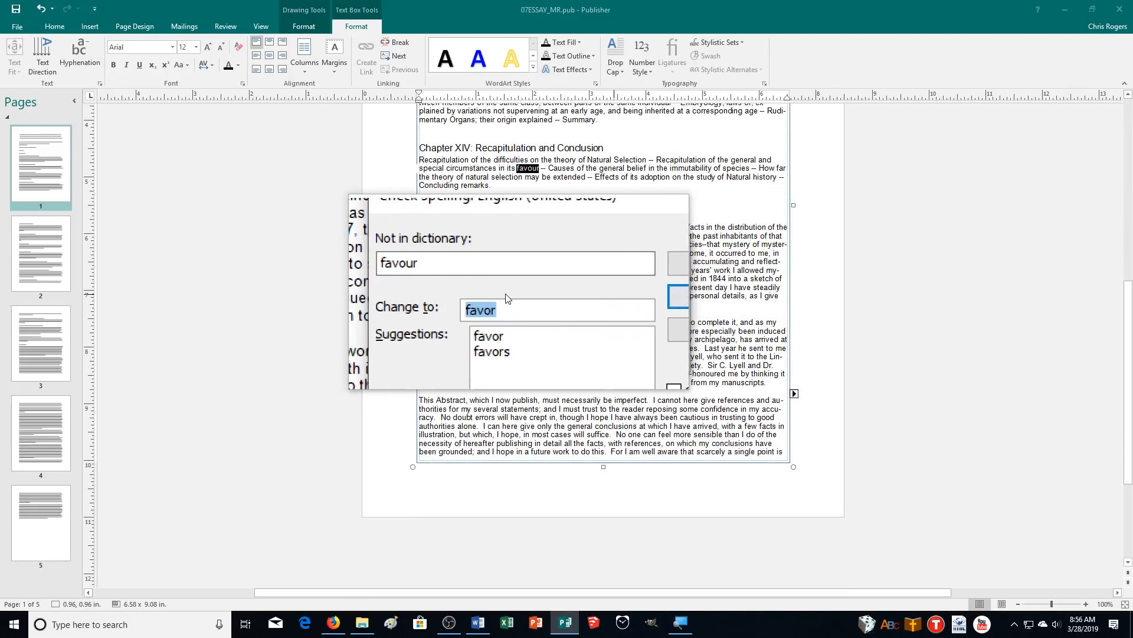
click(609, 298)
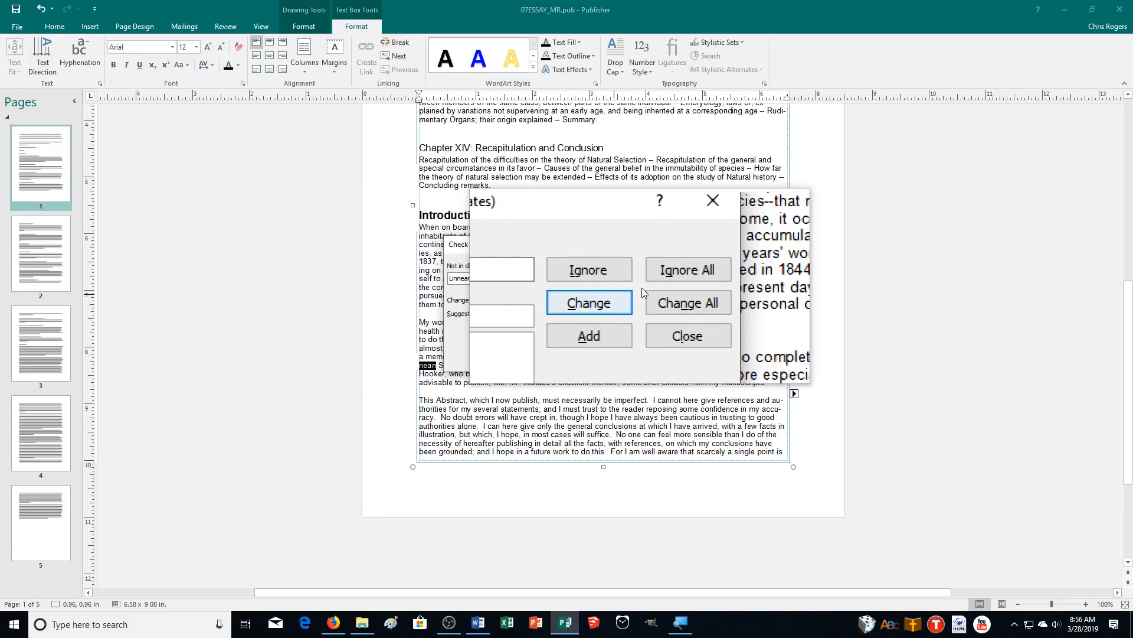
Ignore Linnean and accept the remaining suggestions in the essay's spelling check, including mistletoe and Favored in the title.
click(611, 280)
click(606, 297)
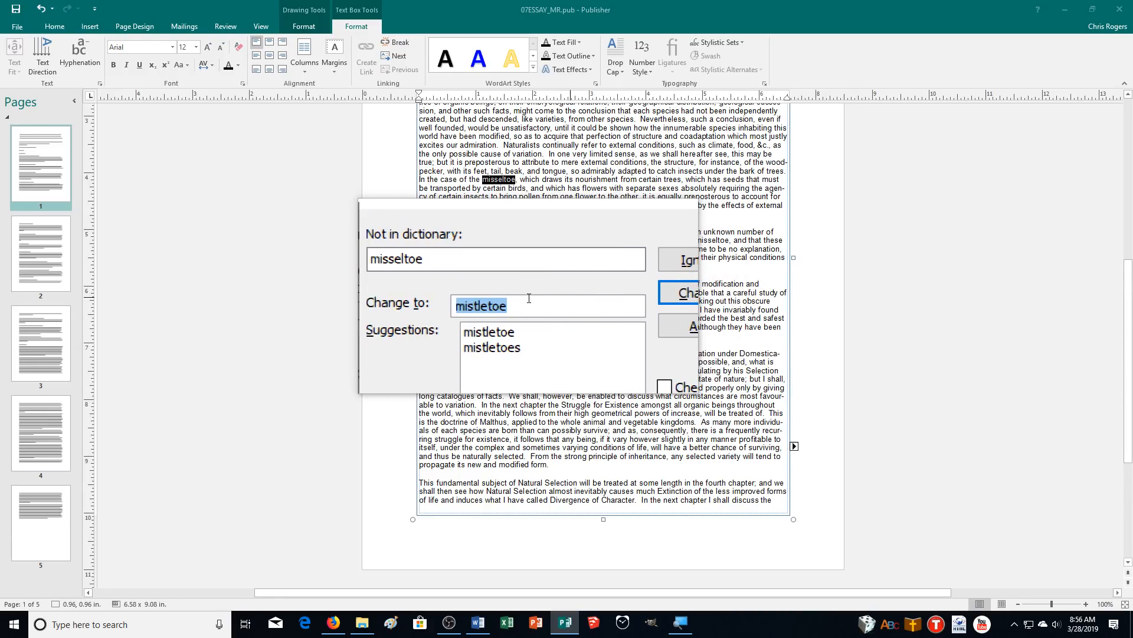
click(603, 299)
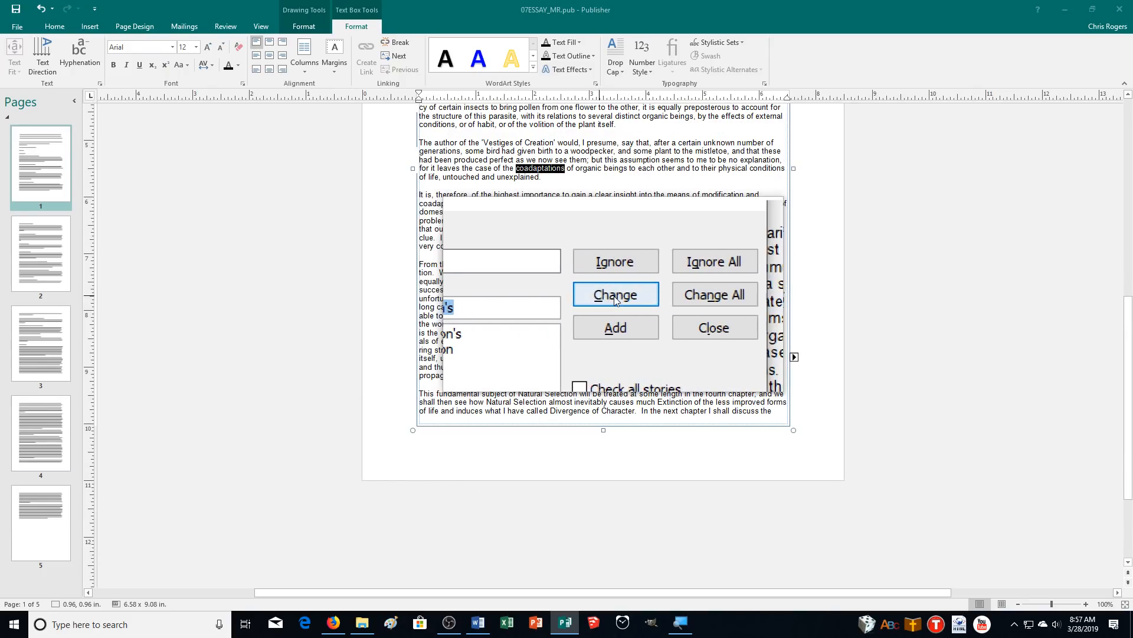
click(614, 297)
click(614, 297)
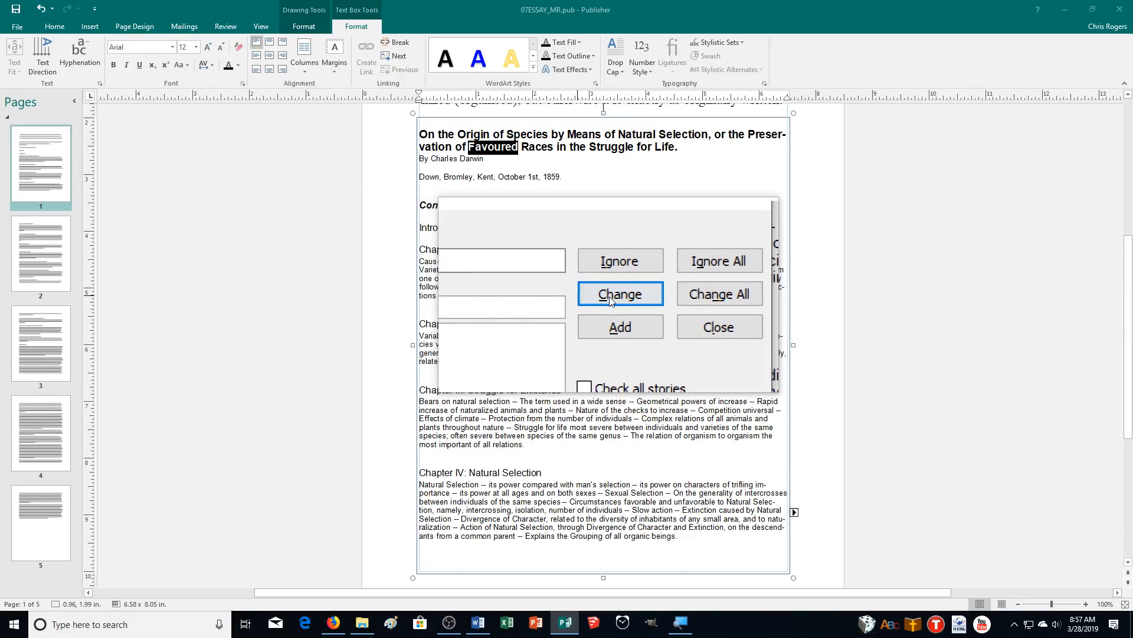
click(609, 296)
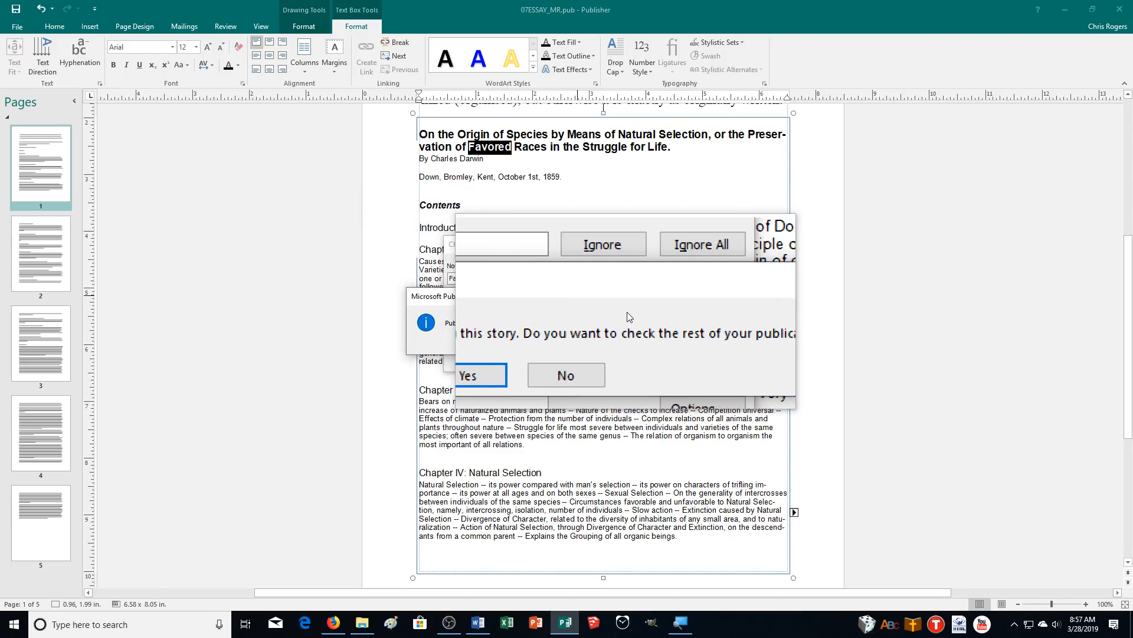
Extend the spelling check to the rest of the publication, ignore favourable and organised in the note, and finish the check.
click(537, 352)
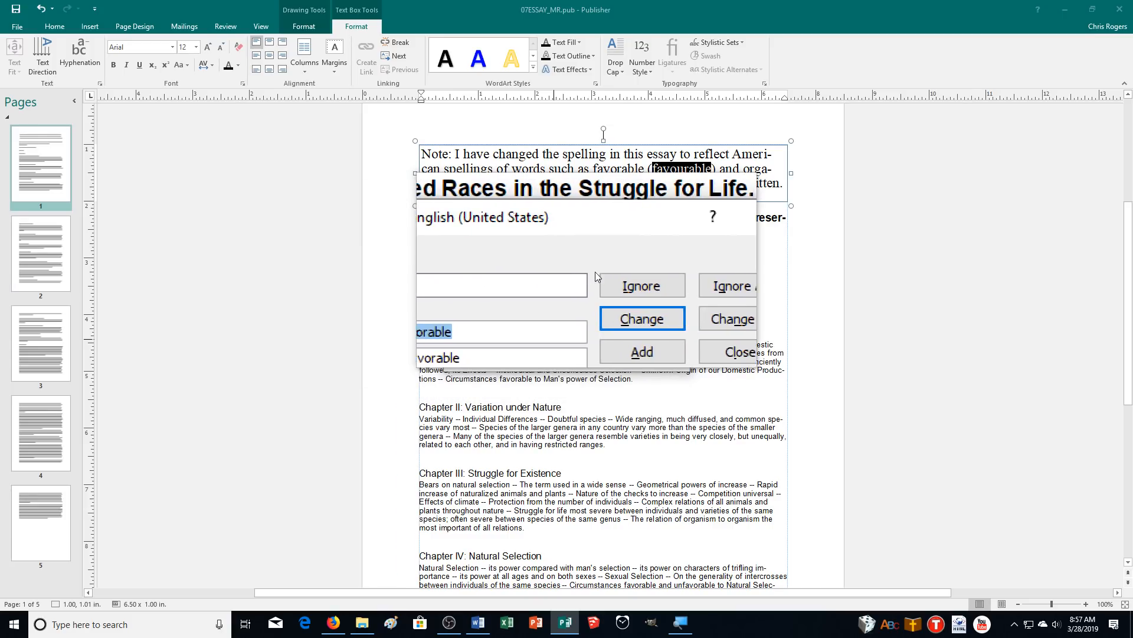
click(624, 273)
click(625, 273)
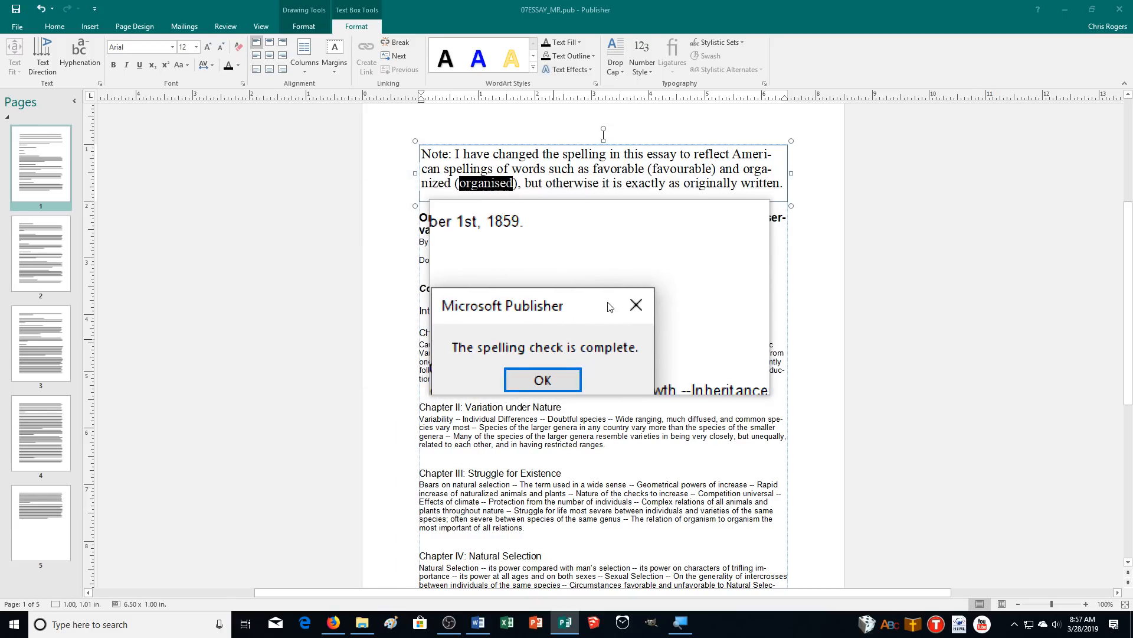
key(Return)
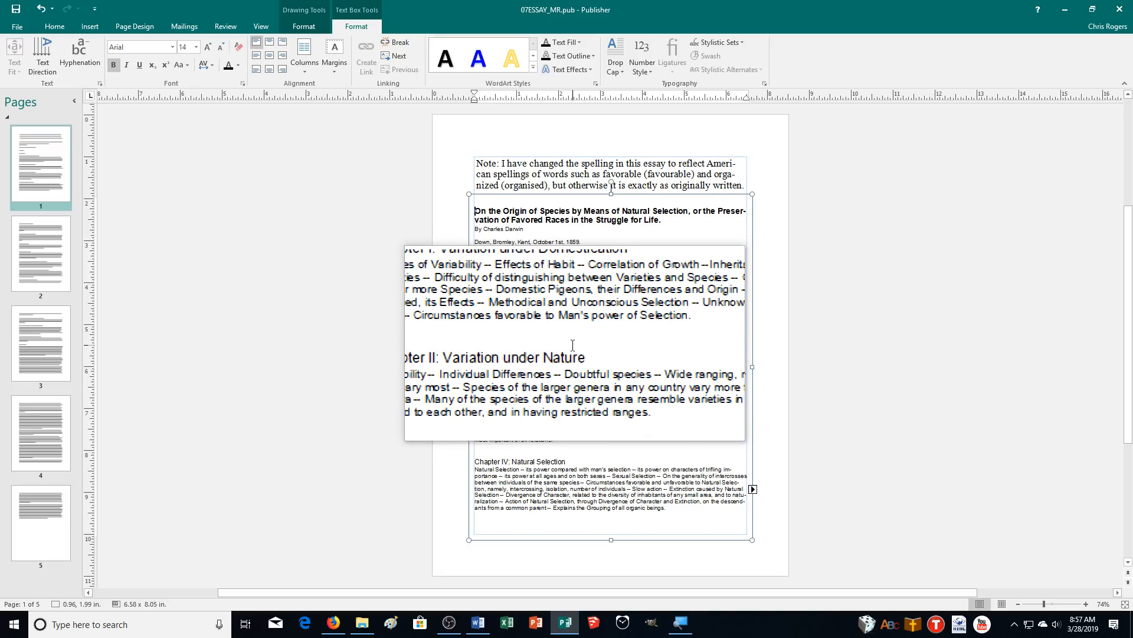